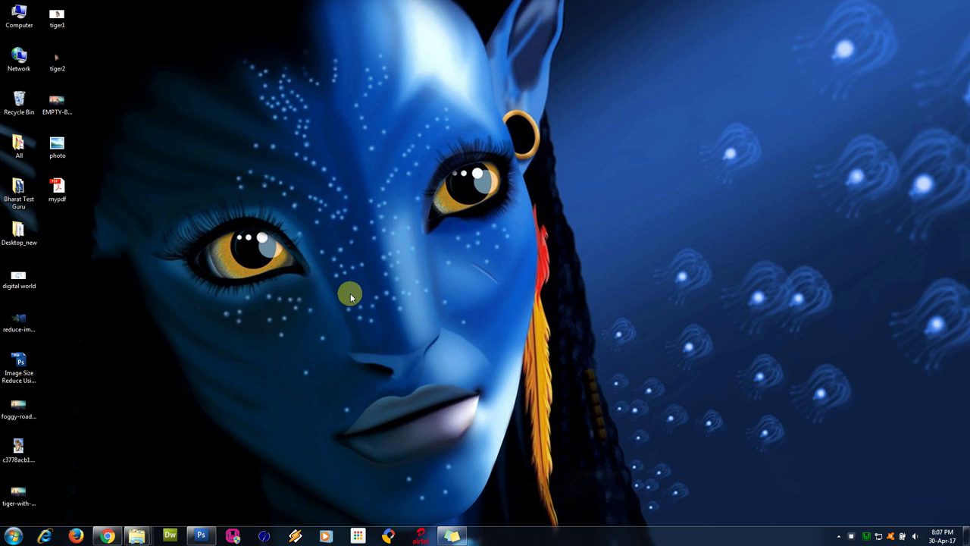
# Step: Open mypdf in Acrobat Reader, scroll through its two Social media pages, then close it
pyautogui.doubleClick(59, 188)
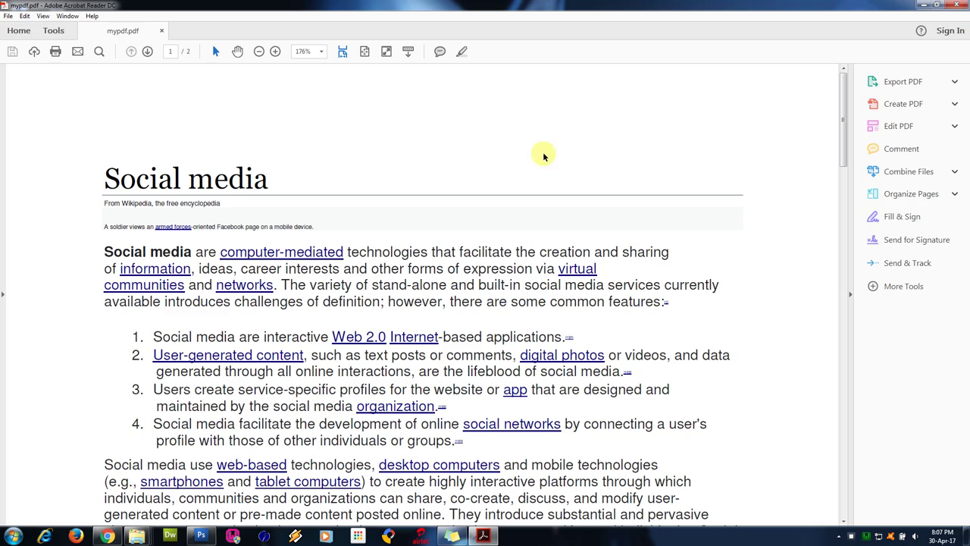
pyautogui.moveTo(843, 127); pyautogui.dragTo(819, 120)
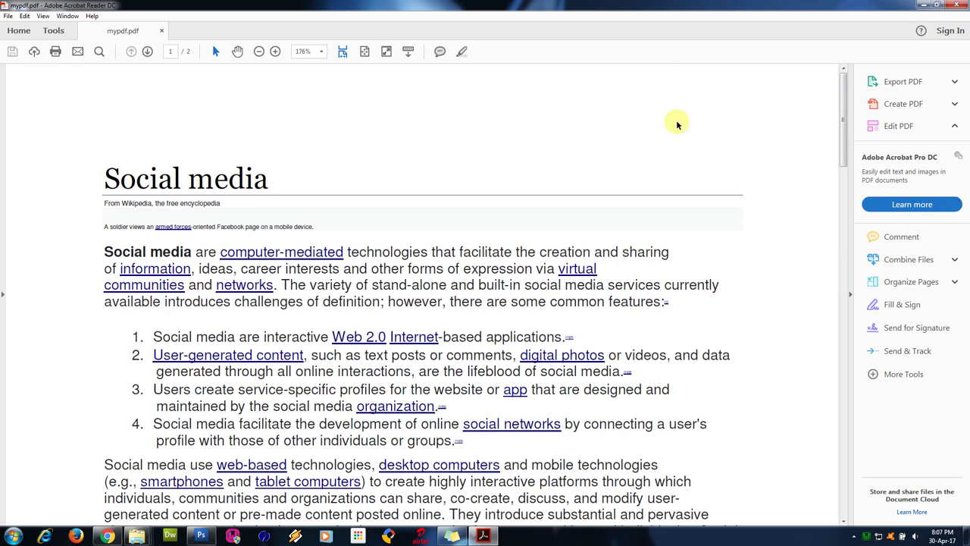
pyautogui.moveTo(843, 111); pyautogui.dragTo(843, 150)
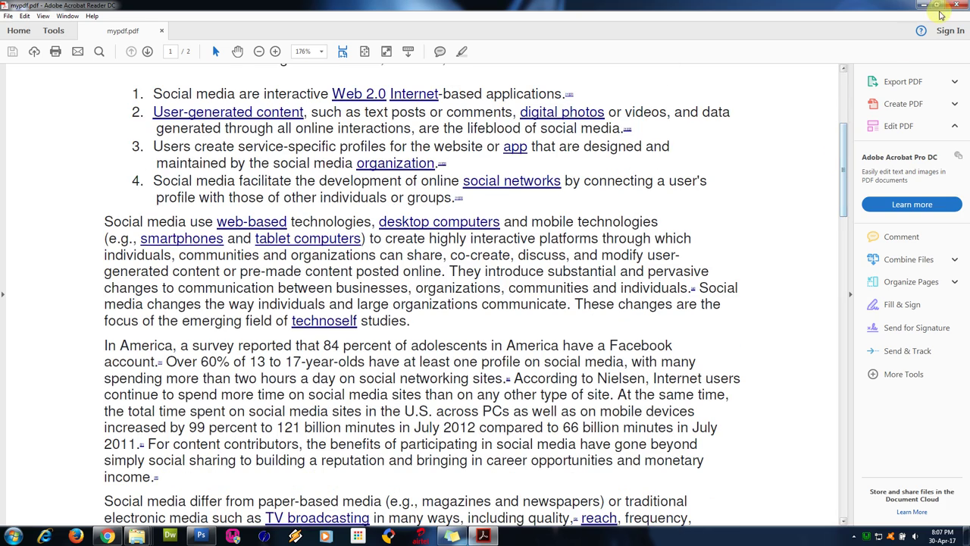
pyautogui.click(957, 5)
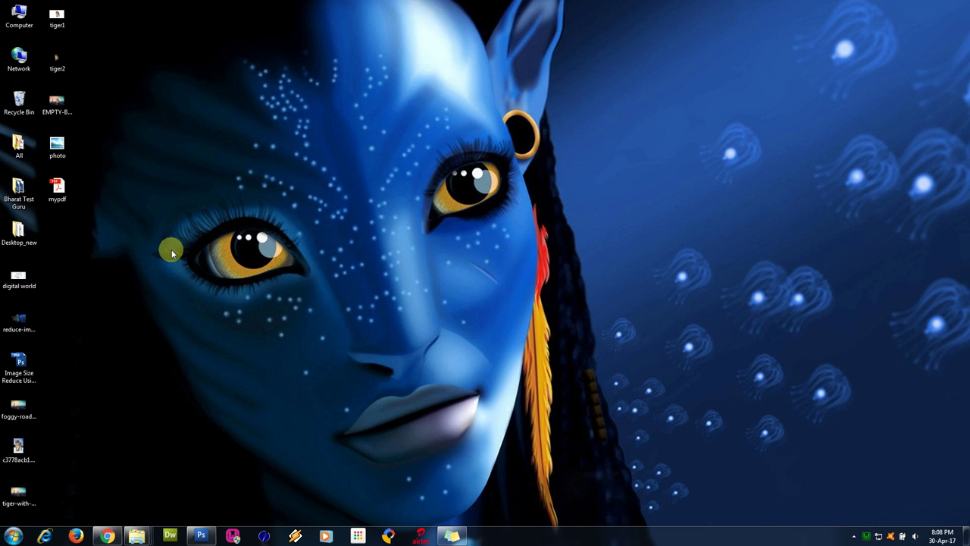
pyautogui.click(201, 536)
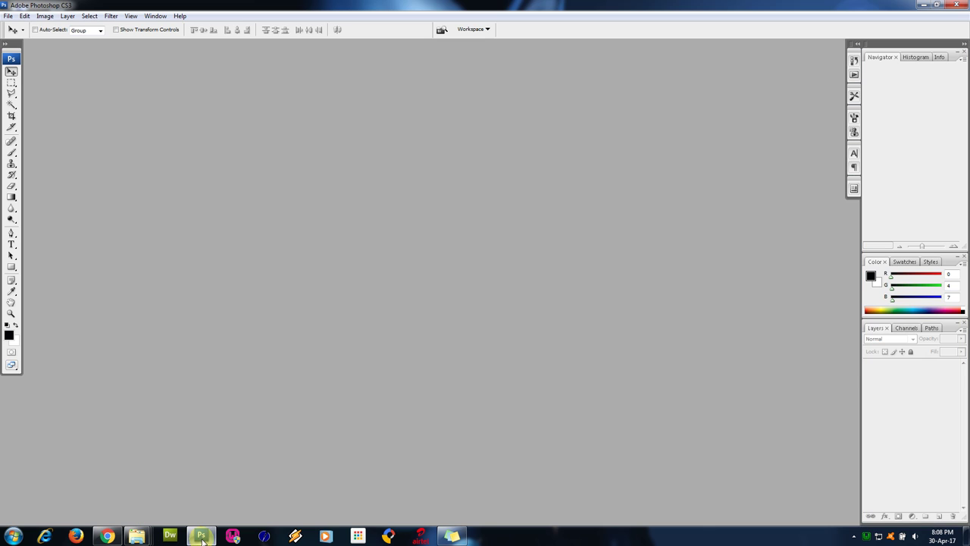
pyautogui.click(924, 5)
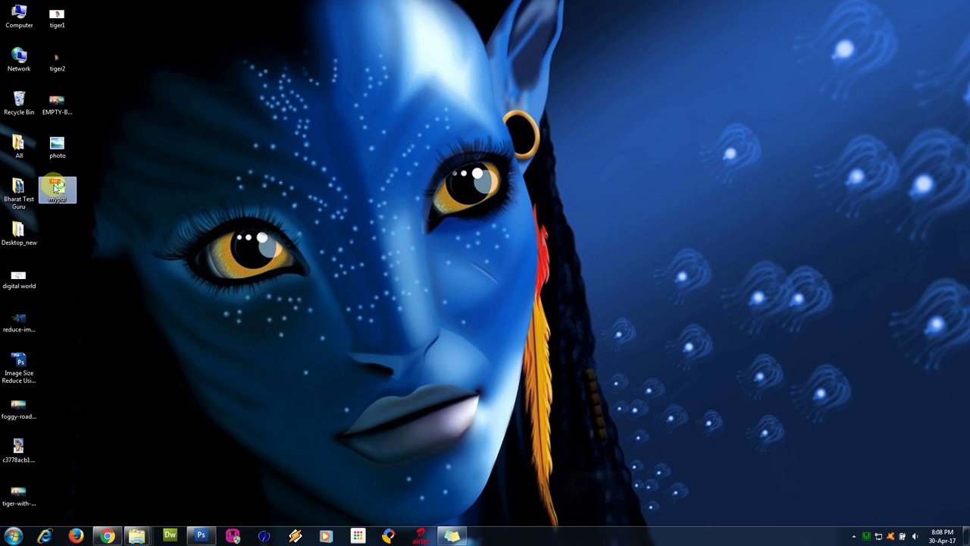
pyautogui.doubleClick(57, 187)
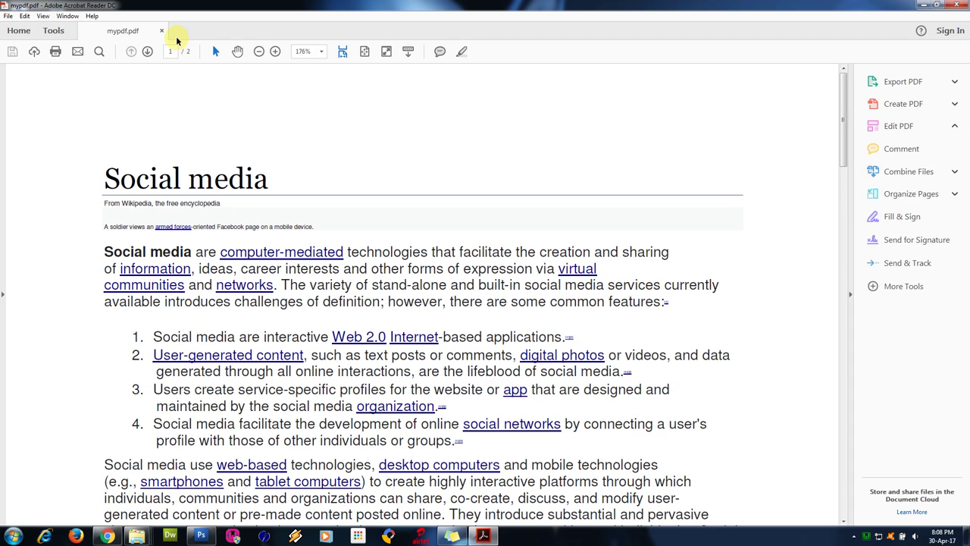
pyautogui.click(959, 6)
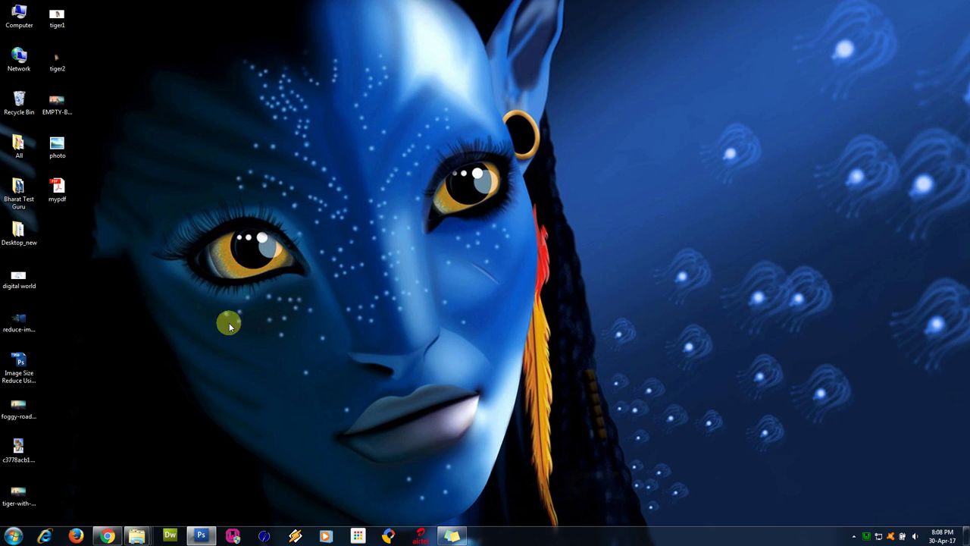
pyautogui.click(201, 535)
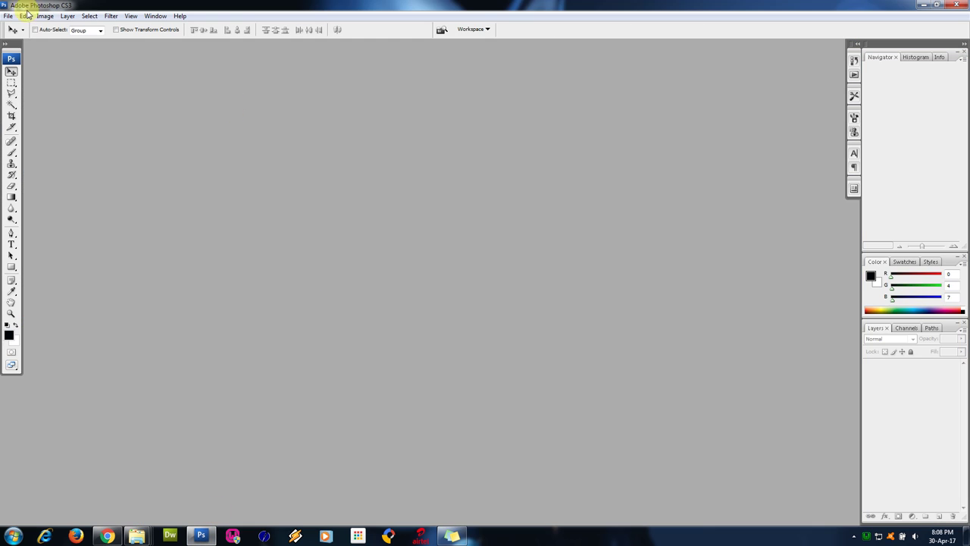
# Step: Open mypdf.pdf from the Desktop through File > Open to reach Import PDF
pyautogui.click(8, 16)
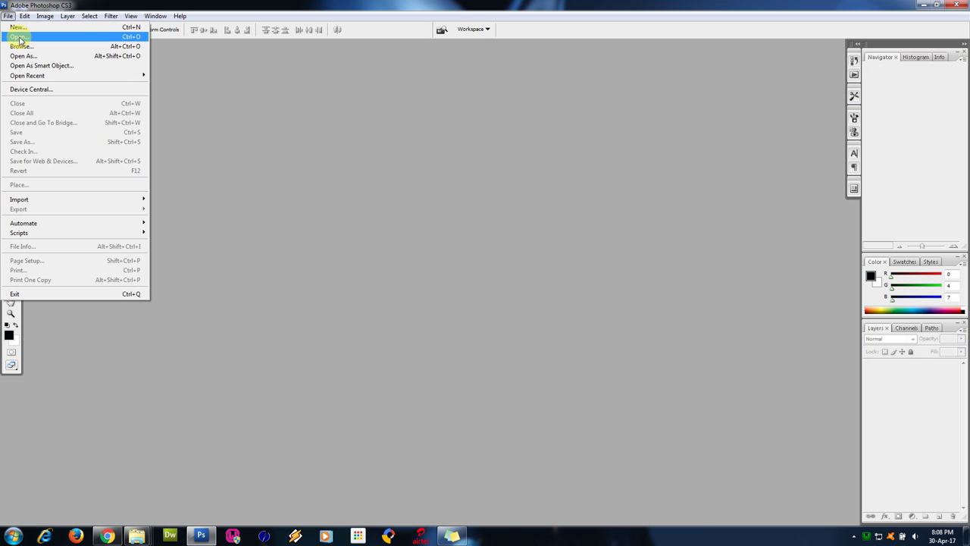
pyautogui.click(18, 36)
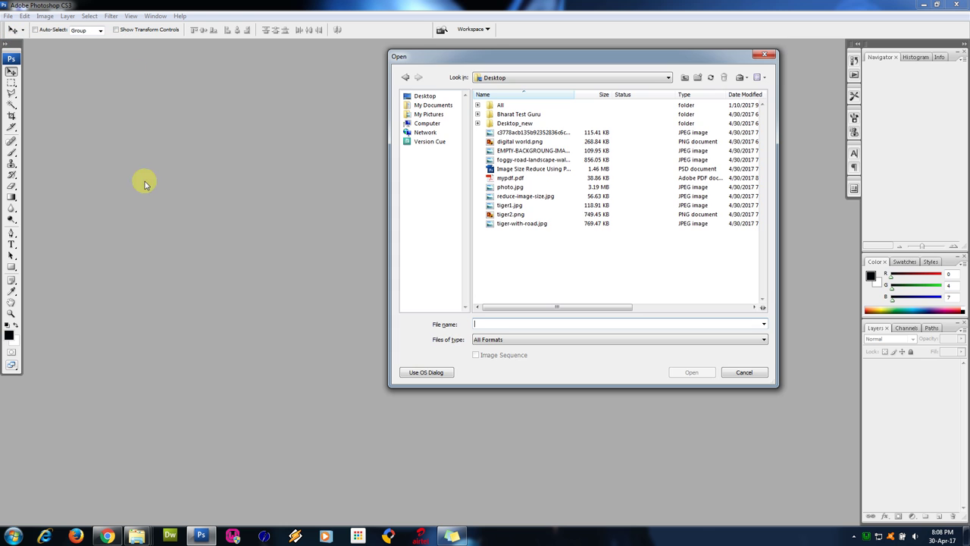
pyautogui.click(506, 180)
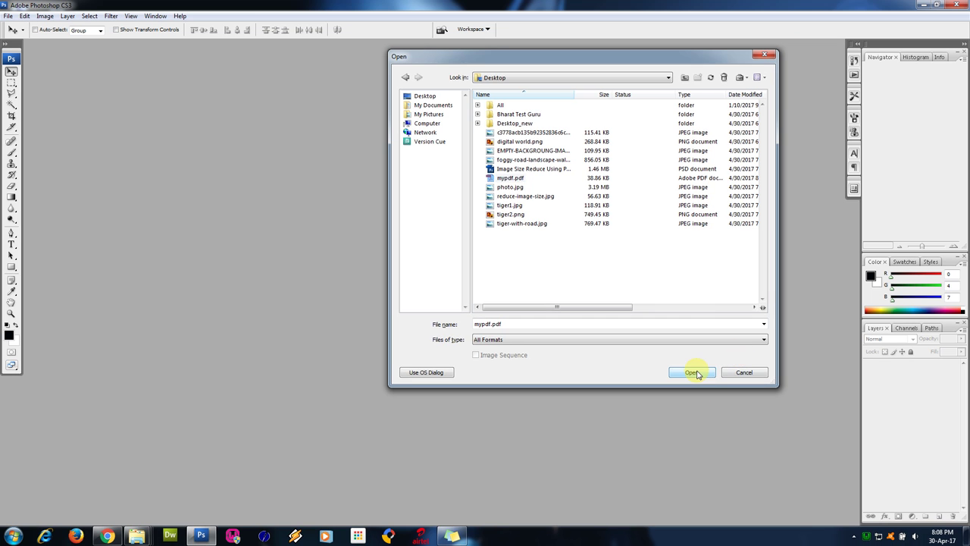
pyautogui.click(733, 456)
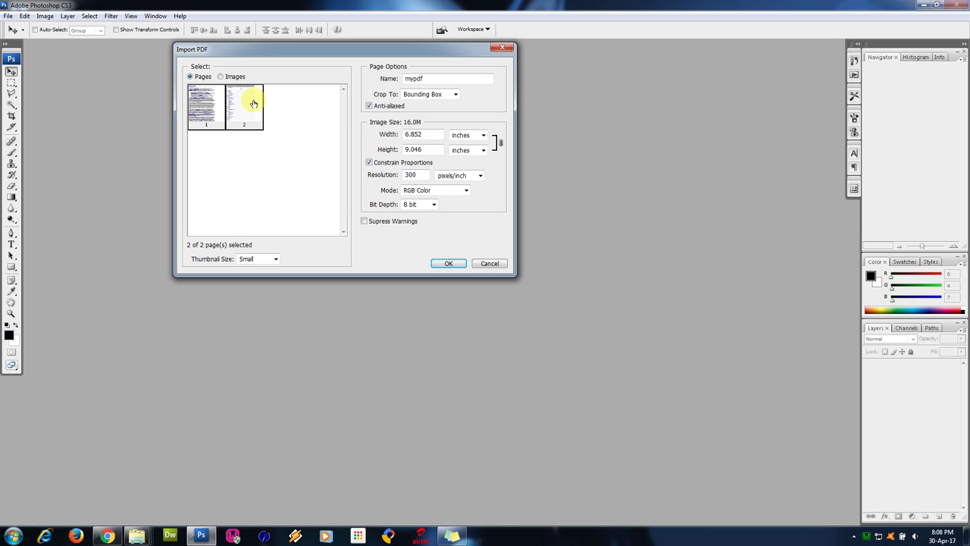
# Step: Select page thumbnails 1 and 2 and import them as pages at 300 pixels/inch
pyautogui.click(208, 106)
pyautogui.click(249, 99)
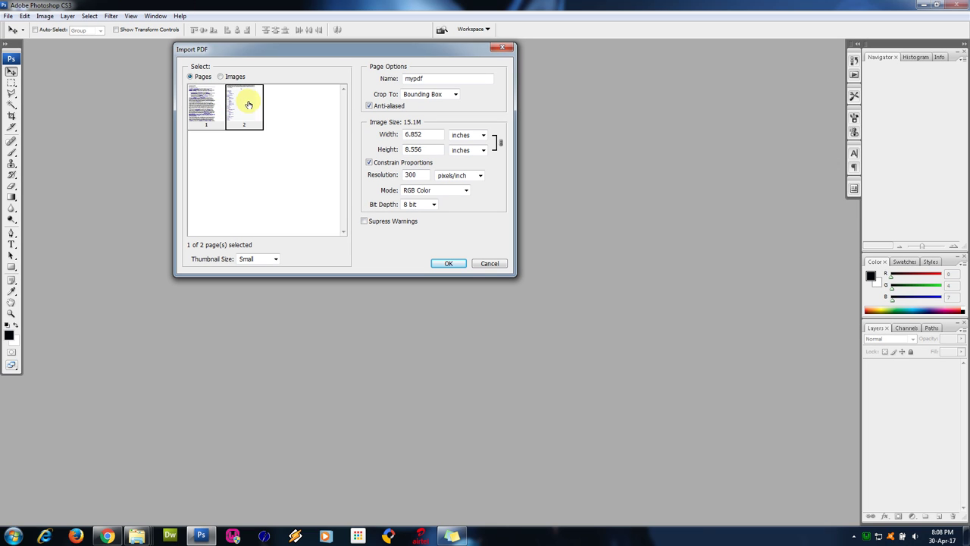
pyautogui.click(209, 107)
pyautogui.moveTo(245, 106); pyautogui.dragTo(336, 210)
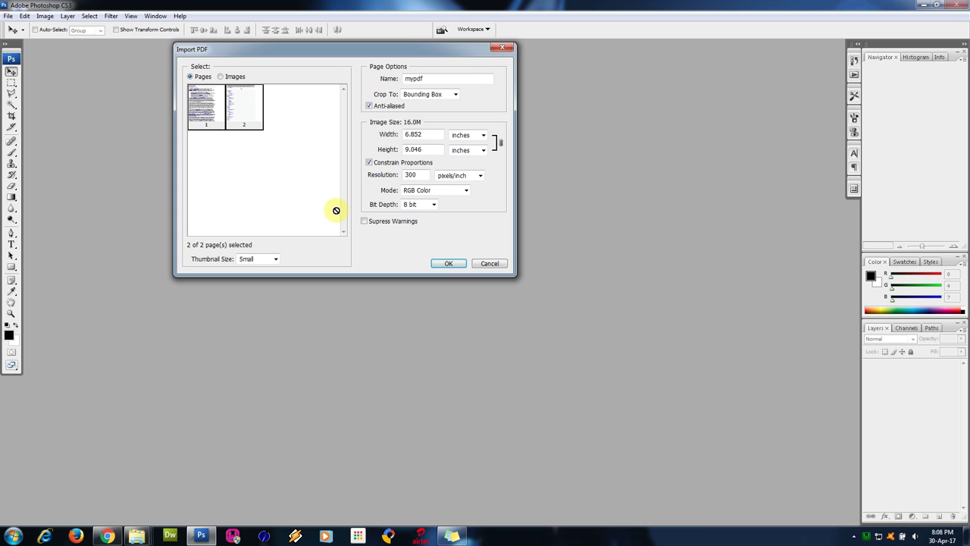
pyautogui.click(448, 265)
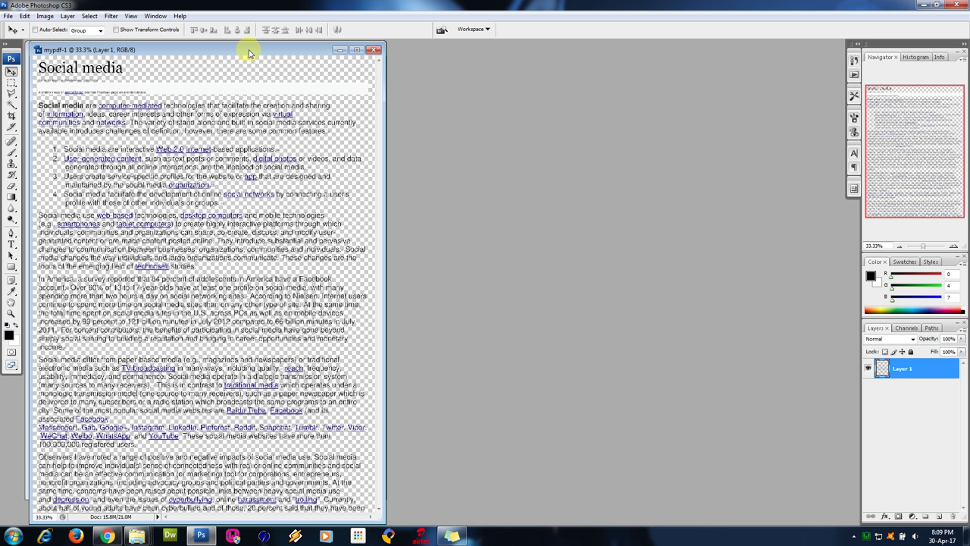
# Step: Arrange the mypdf-1 and mypdf-2 windows side by side and zoom mypdf-1 to 25%
pyautogui.moveTo(266, 51); pyautogui.dragTo(285, 102)
pyautogui.click(197, 47)
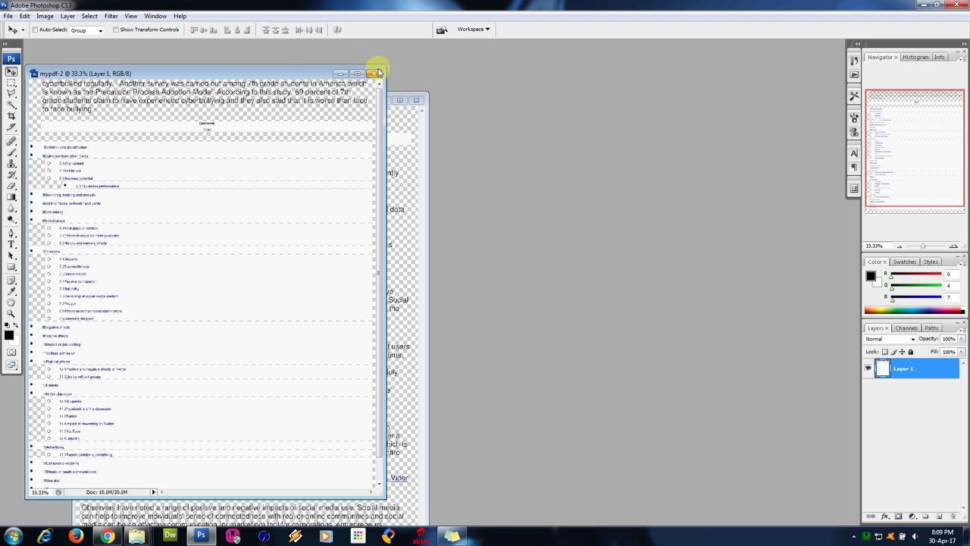
pyautogui.moveTo(296, 60); pyautogui.dragTo(586, 82)
pyautogui.click(212, 99)
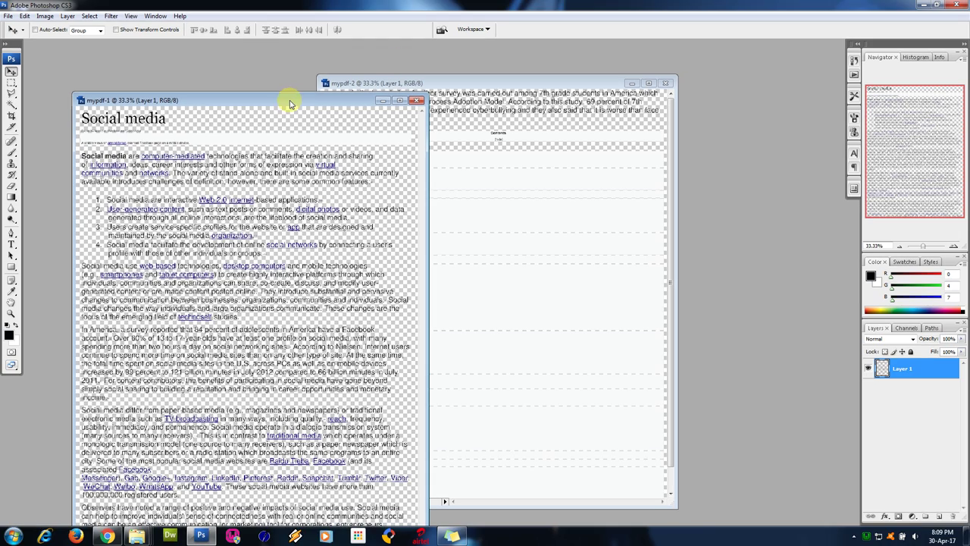
pyautogui.moveTo(176, 143); pyautogui.dragTo(170, 96)
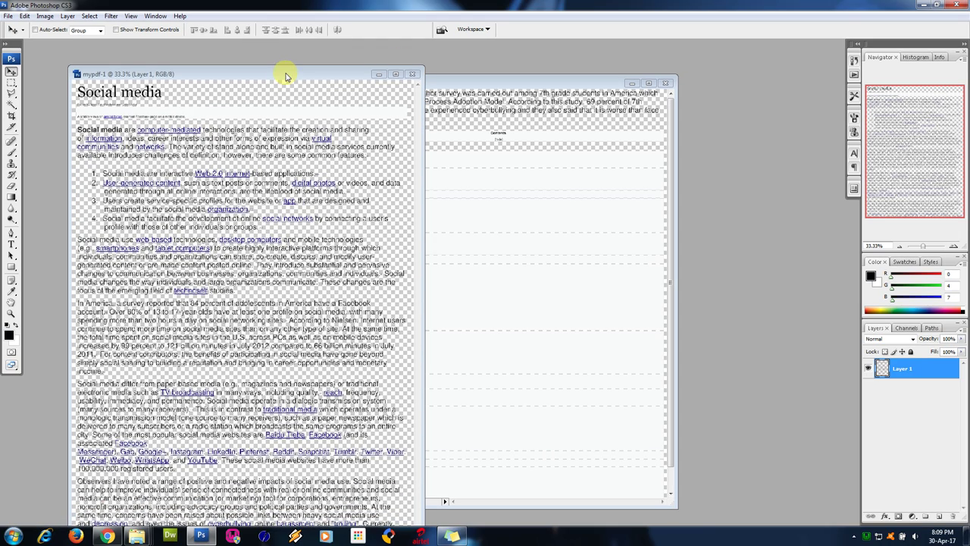
pyautogui.moveTo(286, 76); pyautogui.dragTo(286, 76)
pyautogui.hotkey('ctrl', '-')
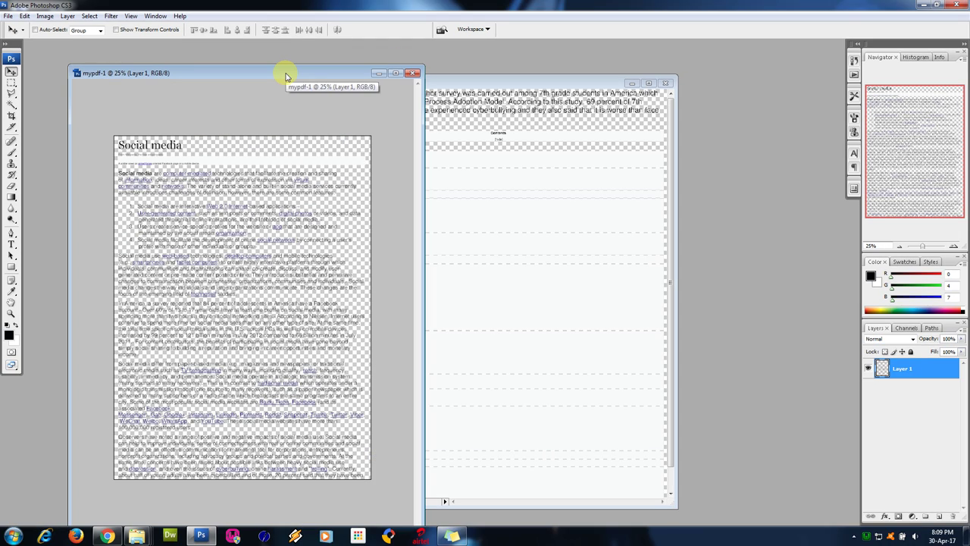
# Step: Add Layer 2 to mypdf-1, move it below Layer 1, and fill it white
pyautogui.click(939, 516)
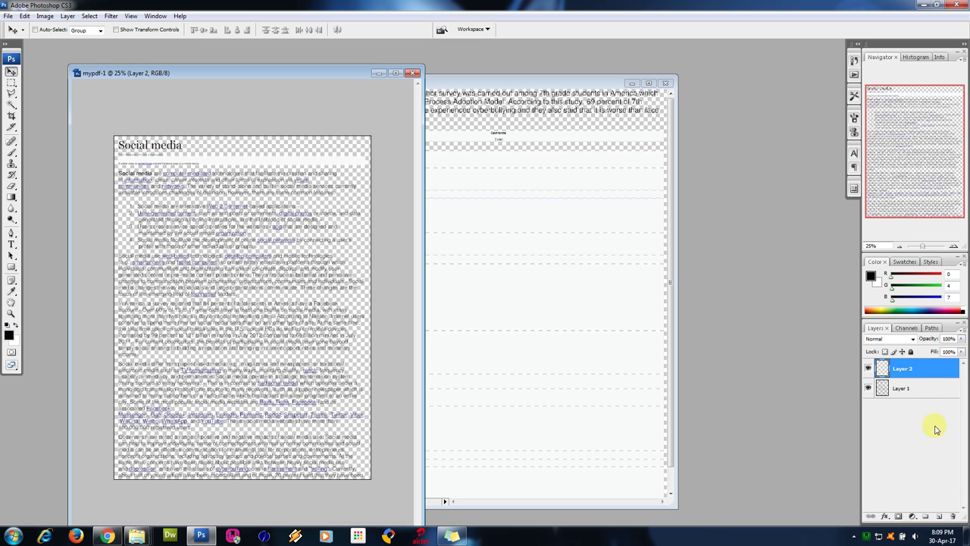
pyautogui.moveTo(909, 373); pyautogui.dragTo(906, 419)
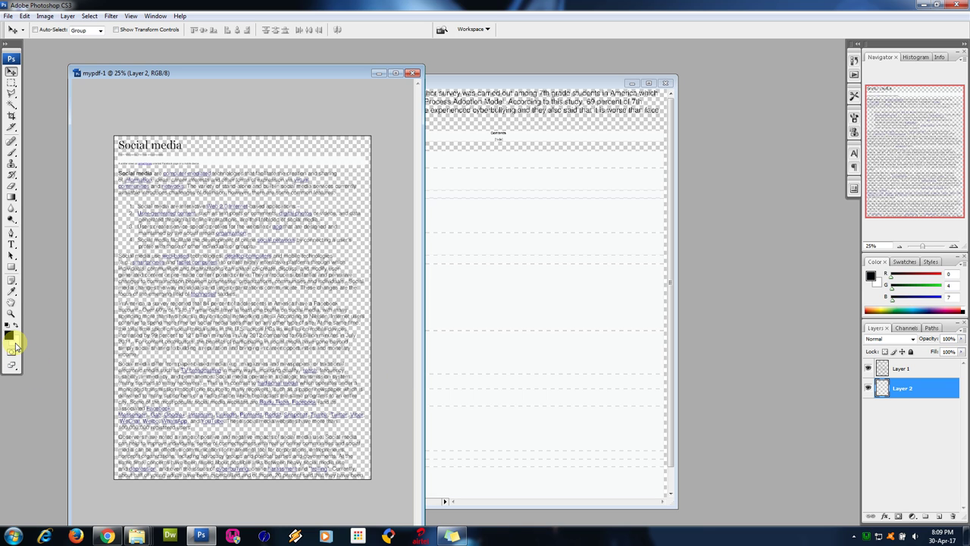
pyautogui.hotkey('alt', 'BackSpace')
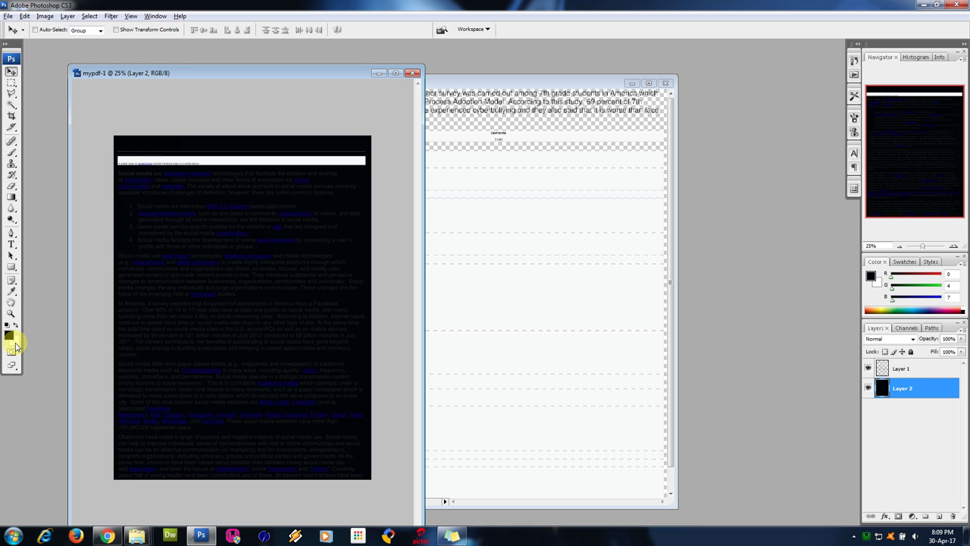
pyautogui.hotkey('ctrl', 'z')
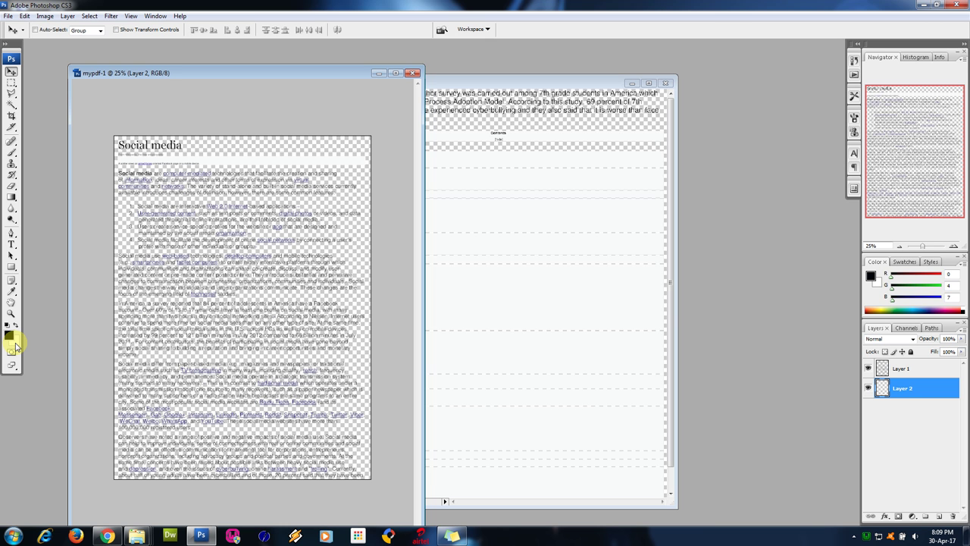
pyautogui.hotkey('ctrl', 'BackSpace')
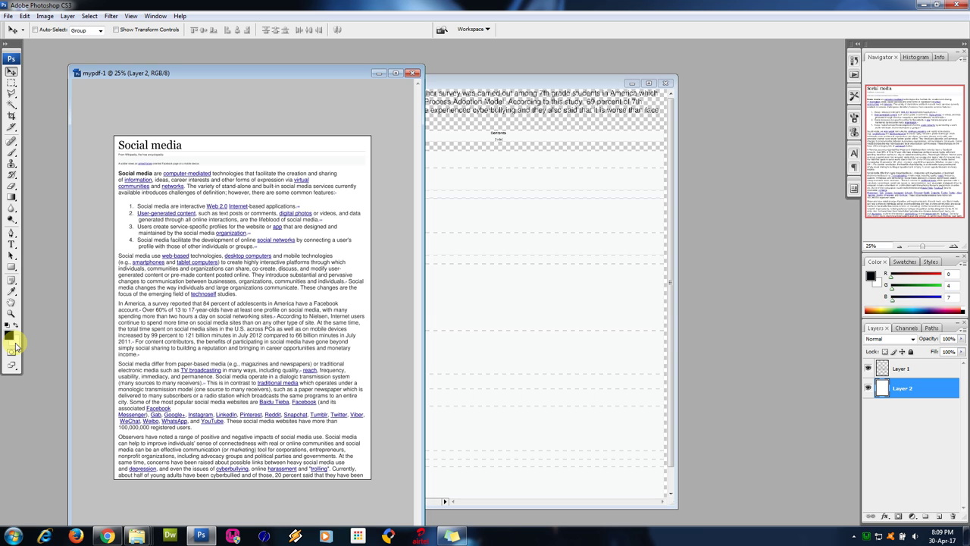
# Step: Give mypdf-2 a new white-filled layer placed beneath its Layer 1 text
pyautogui.click(612, 253)
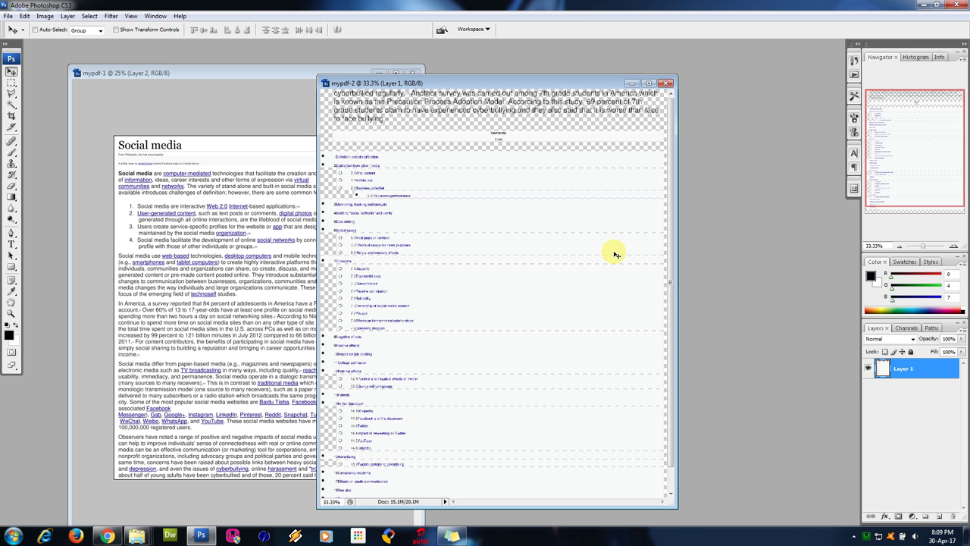
pyautogui.hotkey('ctrl', 'BackSpace')
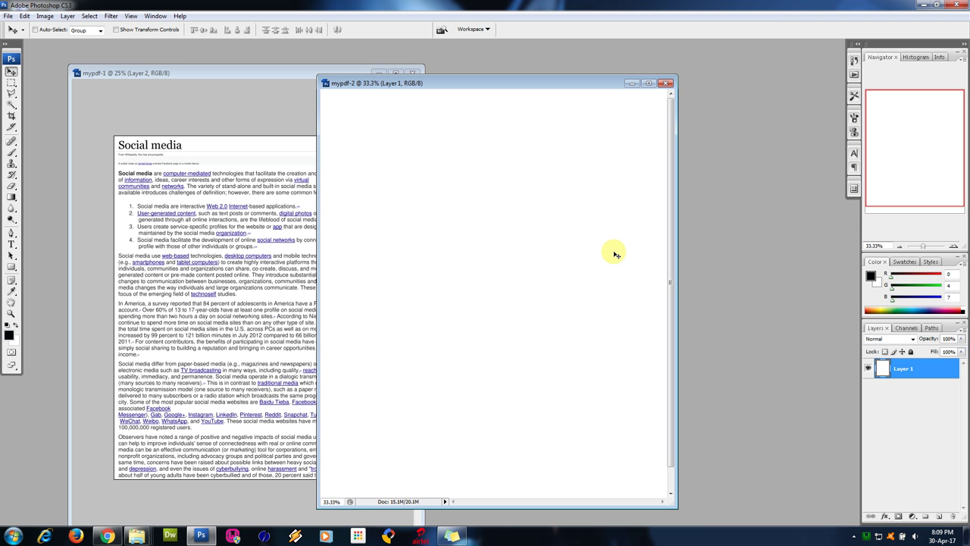
pyautogui.hotkey('ctrl', 'z')
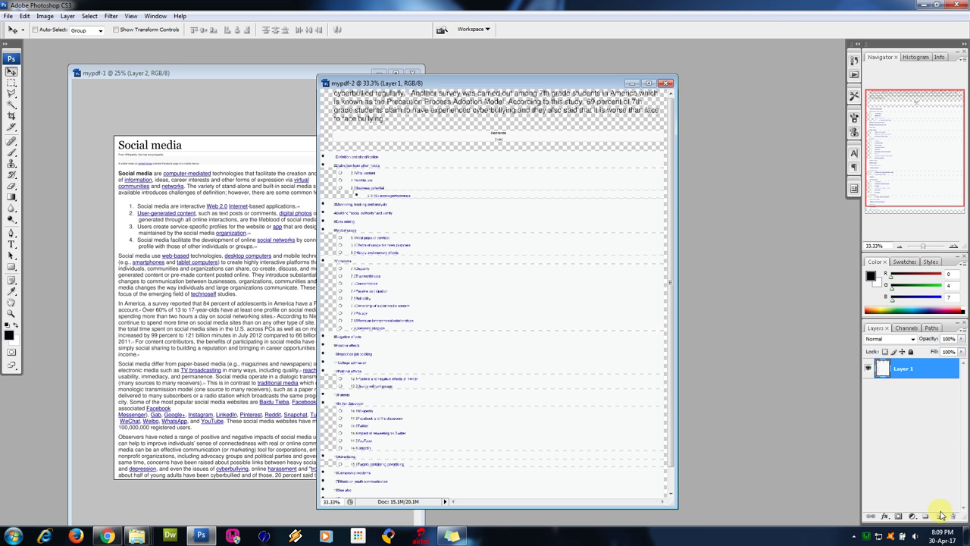
pyautogui.click(941, 515)
pyautogui.moveTo(923, 384); pyautogui.dragTo(917, 415)
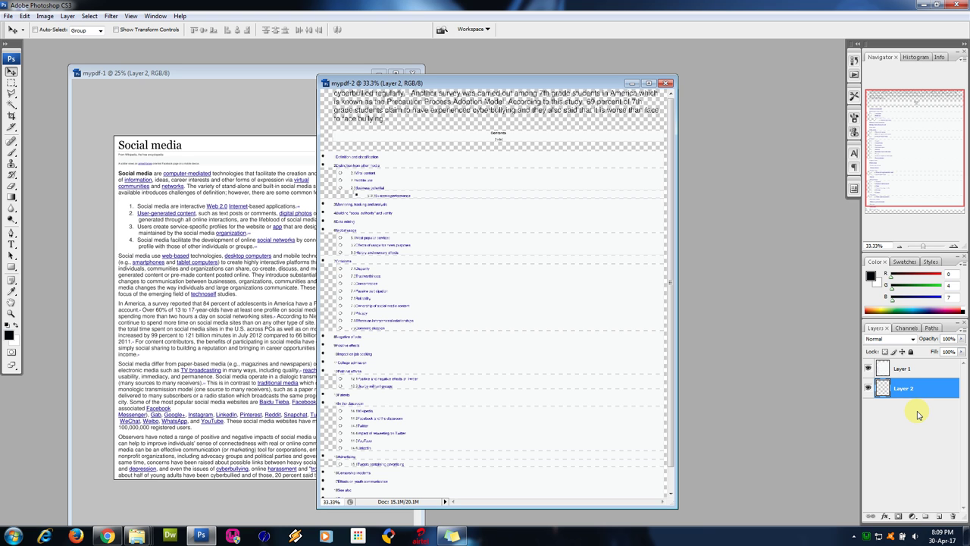
pyautogui.hotkey('ctrl', 'BackSpace')
# Step: Maximize mypdf-2 to fill the workspace, then restore floating windows with mypdf-1 in front
pyautogui.hotkey('ctrl', '+')
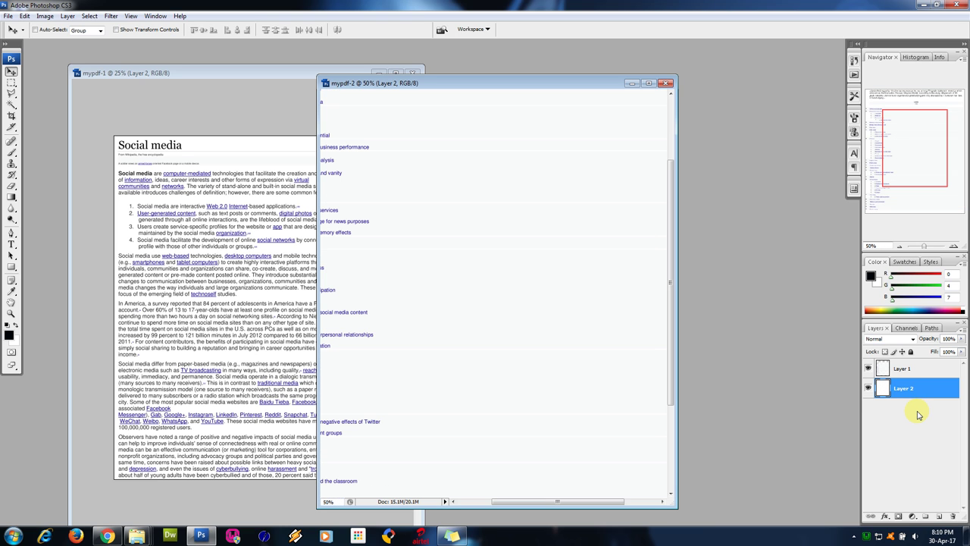
pyautogui.press('f')
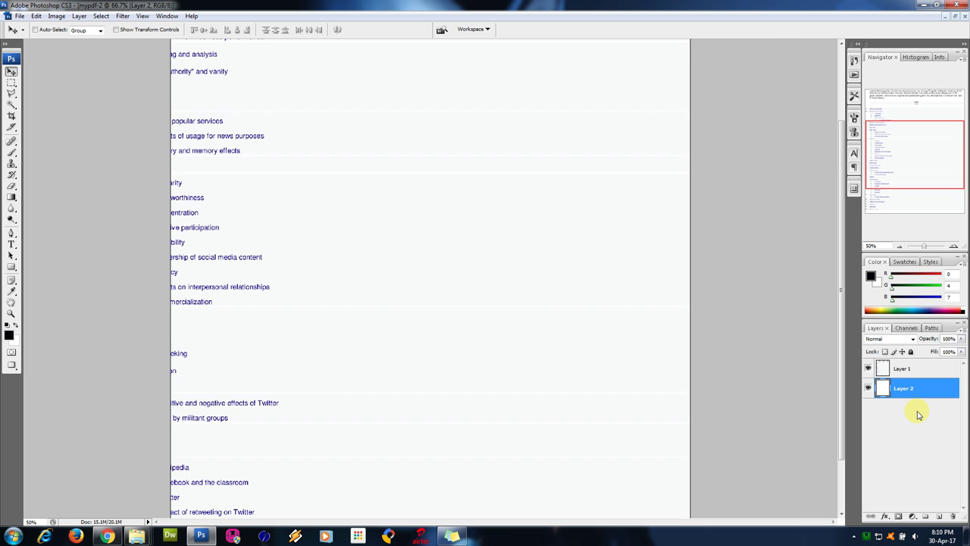
pyautogui.hotkey('ctrl', '-')
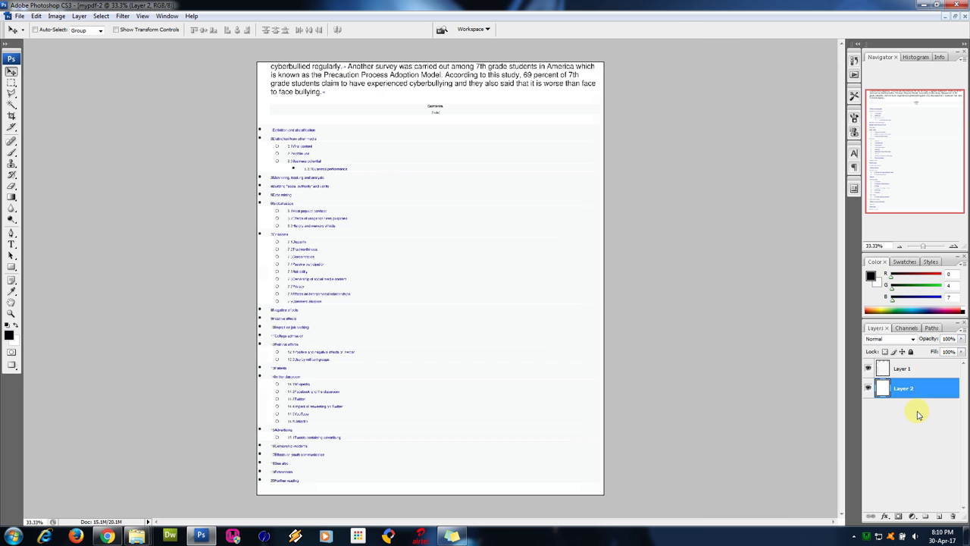
pyautogui.click(954, 16)
pyautogui.click(261, 76)
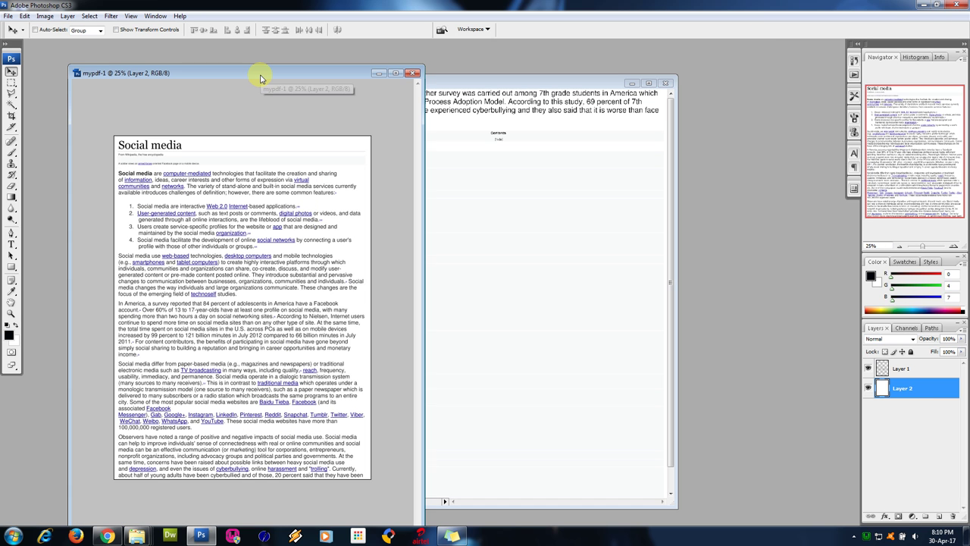
pyautogui.press('f')
pyautogui.hotkey('ctrl', '+')
pyautogui.hotkey('ctrl', '+')
pyautogui.hotkey('ctrl', '+')
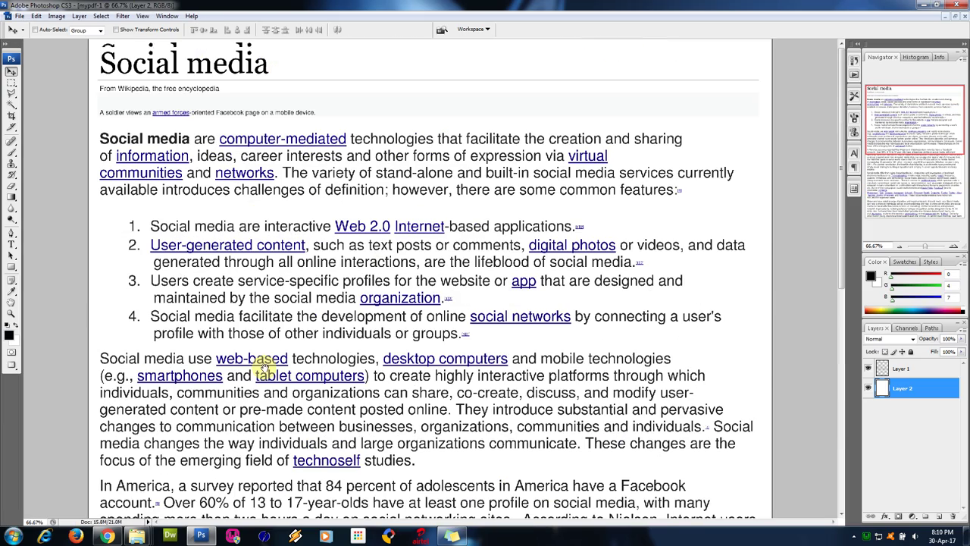
pyautogui.scroll(5, 255, 110)
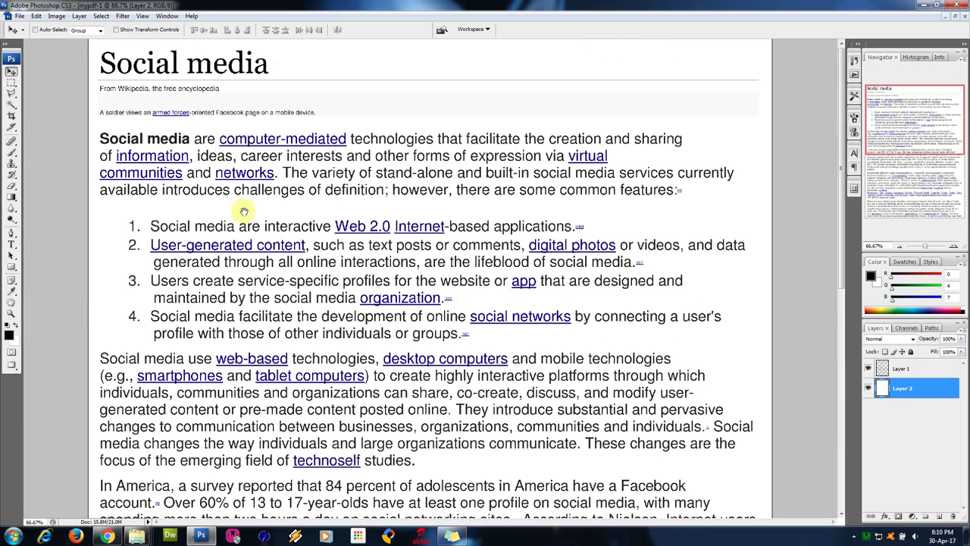
pyautogui.click(12, 245)
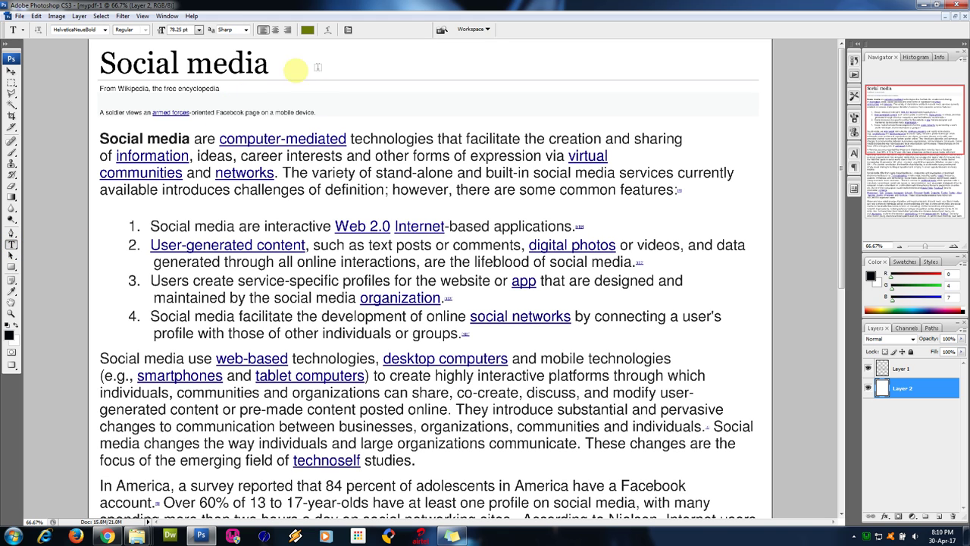
pyautogui.click(10, 73)
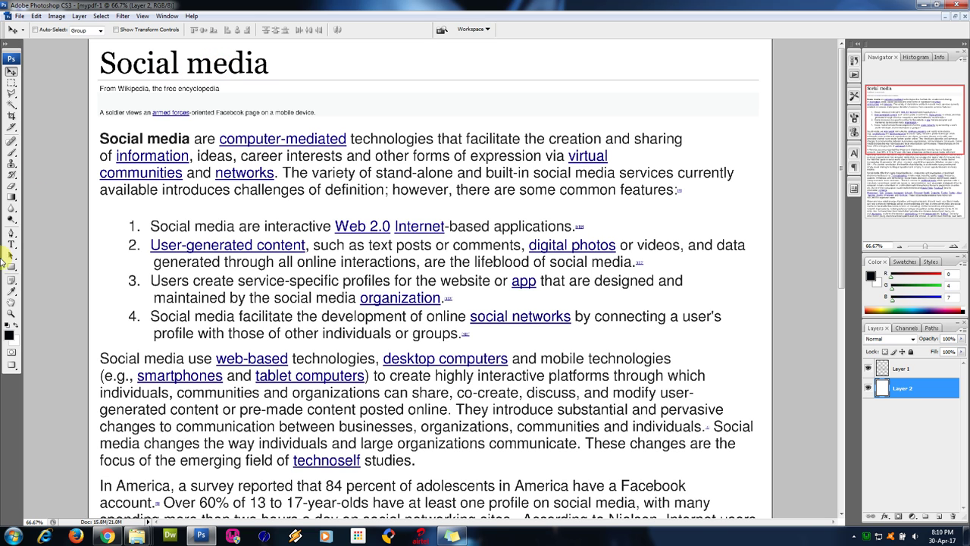
pyautogui.click(12, 244)
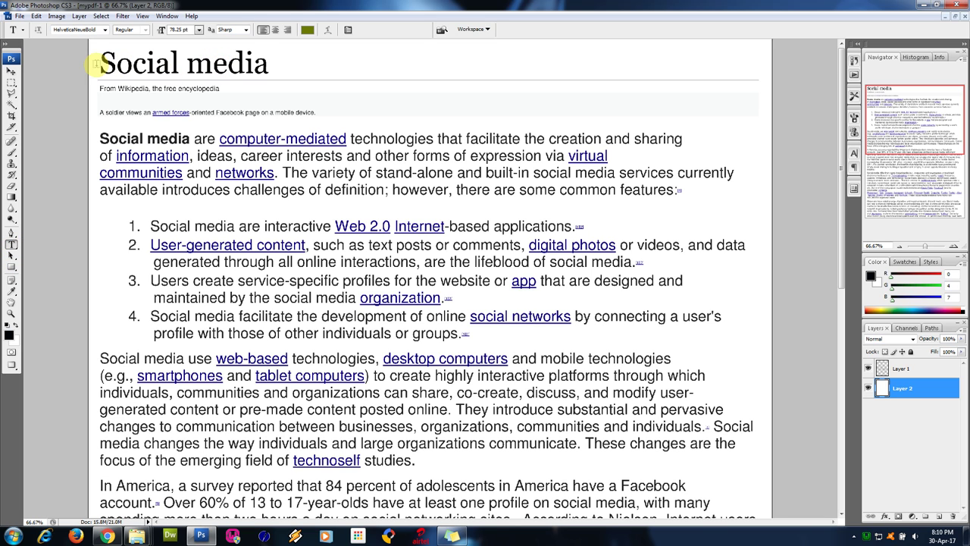
pyautogui.click(103, 65)
pyautogui.write('fsdfdsf')
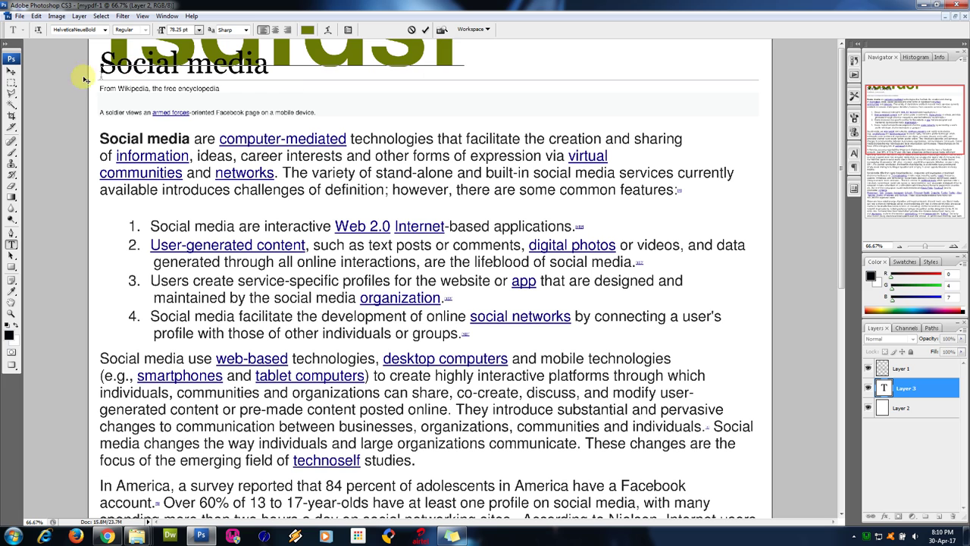
pyautogui.click(12, 72)
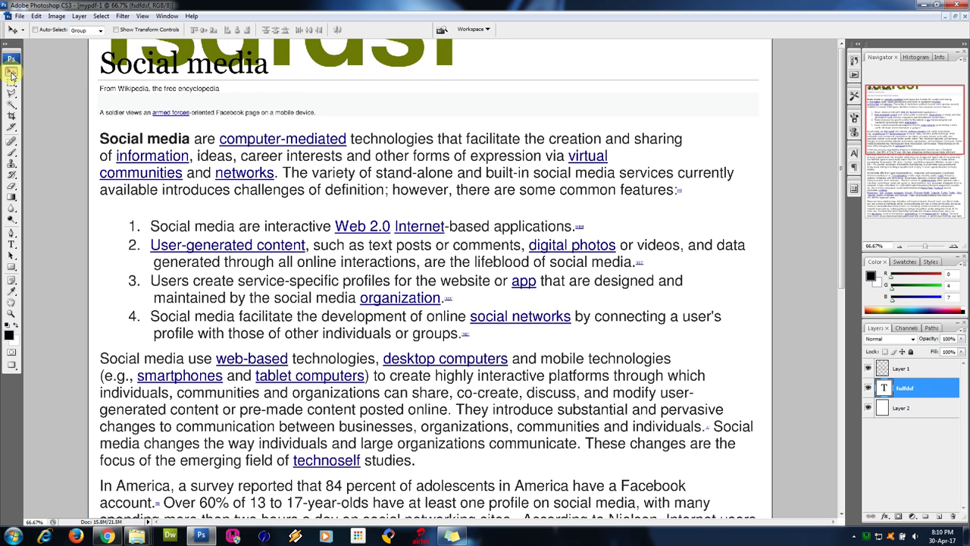
pyautogui.press('Delete')
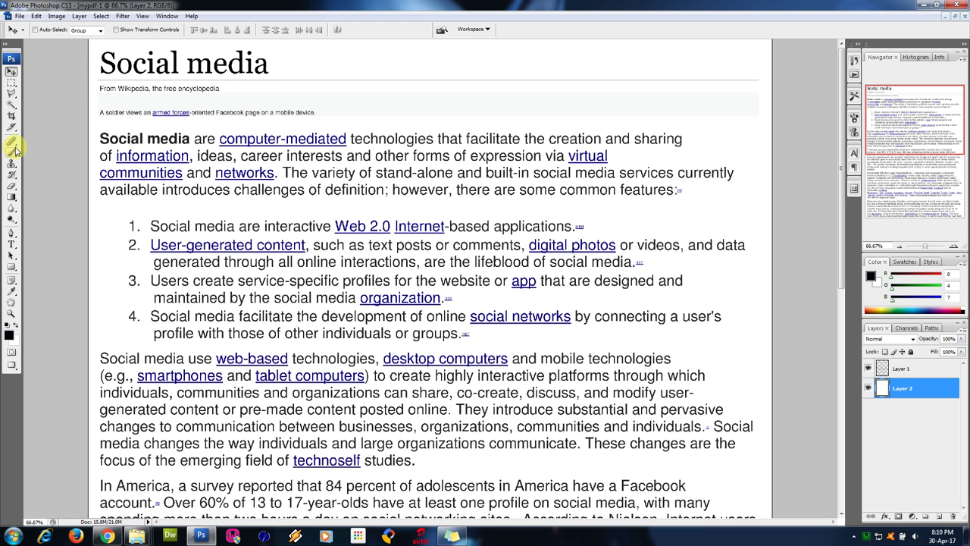
# Step: Choose the Rectangular Marquee Tool from the marquee flyout
pyautogui.click(13, 83)
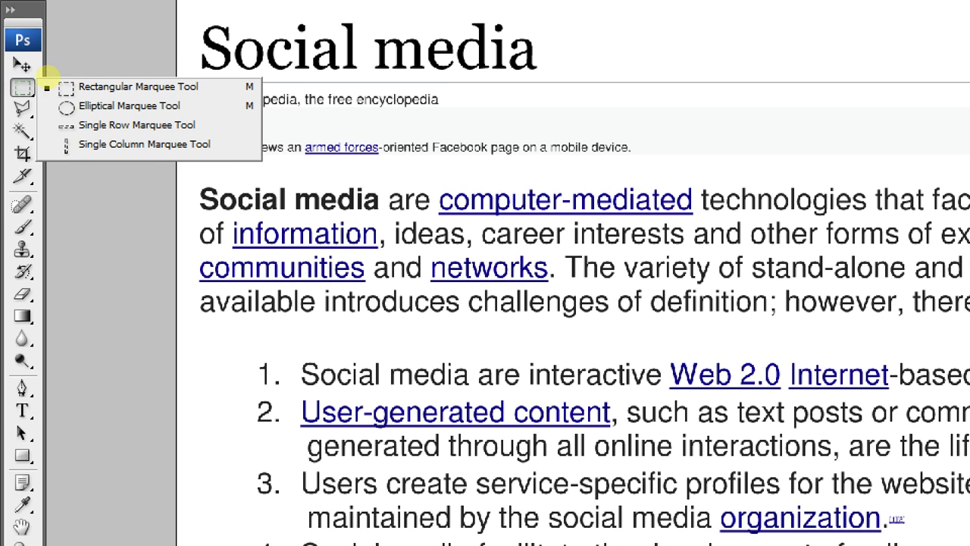
pyautogui.click(43, 73)
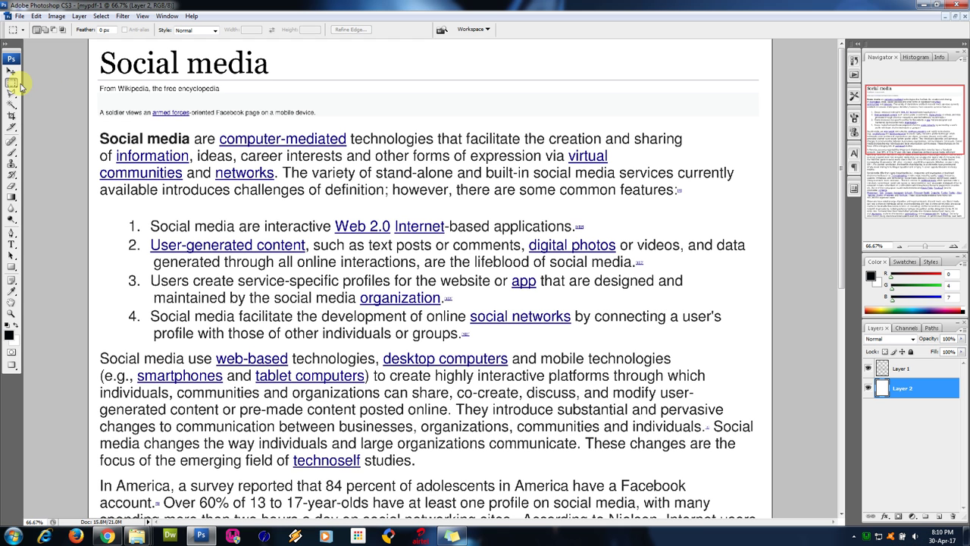
pyautogui.click(20, 86)
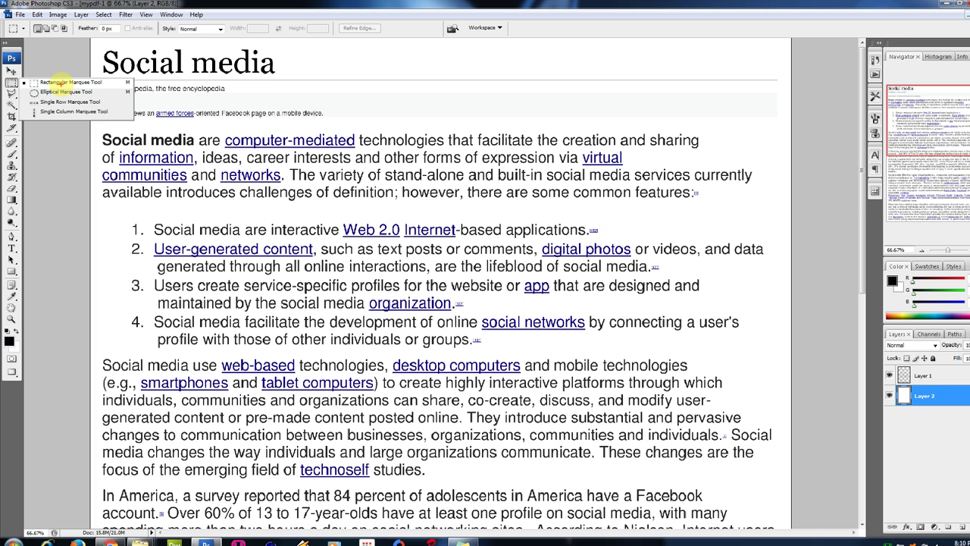
pyautogui.click(60, 84)
# Step: Draw and clear a test lasso selection near the heading, then return to Rectangular Marquee
pyautogui.click(12, 94)
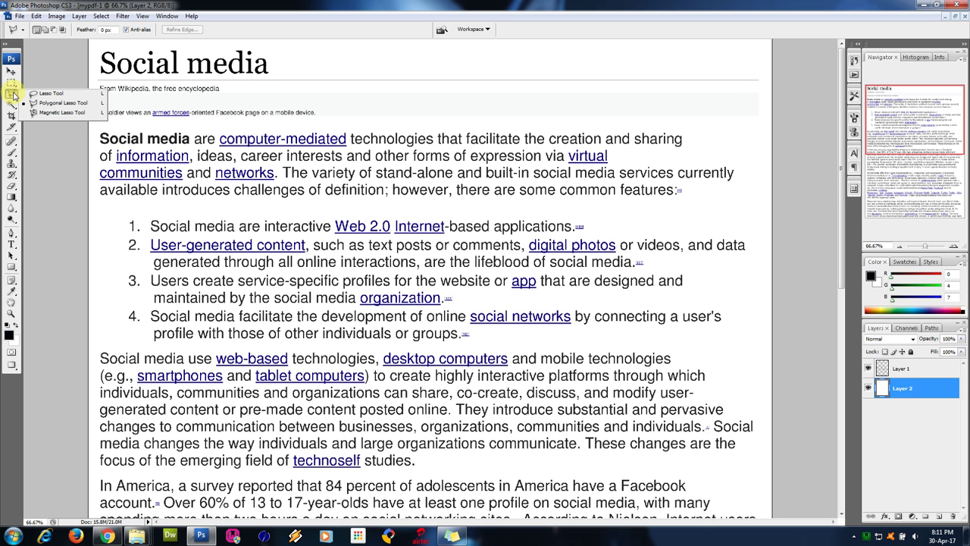
pyautogui.click(50, 94)
pyautogui.moveTo(200, 197)
pyautogui.mouseDown()
pyautogui.moveTo(179, 127)
pyautogui.moveTo(220, 111)
pyautogui.moveTo(279, 165)
pyautogui.moveTo(409, 119)
pyautogui.moveTo(380, 296)
pyautogui.moveTo(282, 213)
pyautogui.moveTo(228, 206)
pyautogui.moveTo(188, 183)
pyautogui.mouseUp()
pyautogui.click(189, 188)
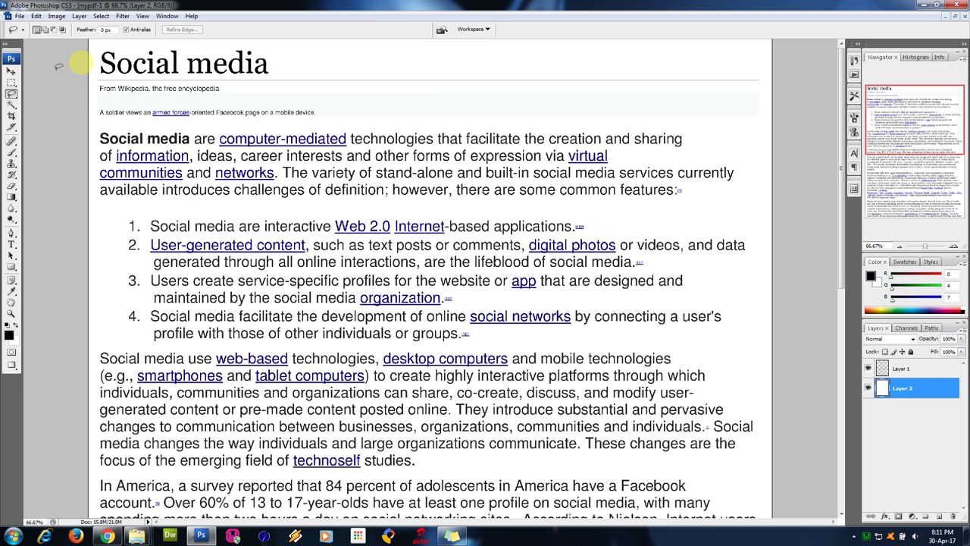
pyautogui.click(11, 81)
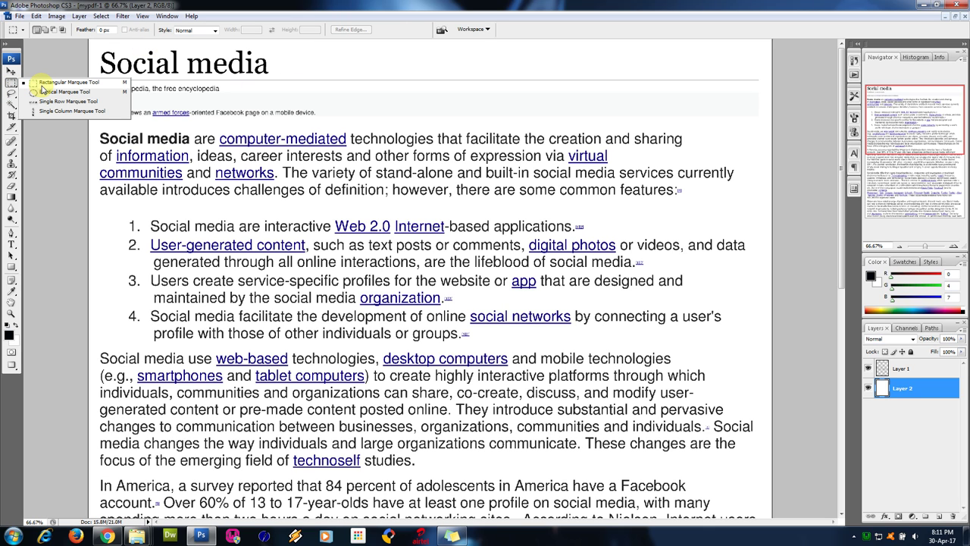
pyautogui.click(49, 85)
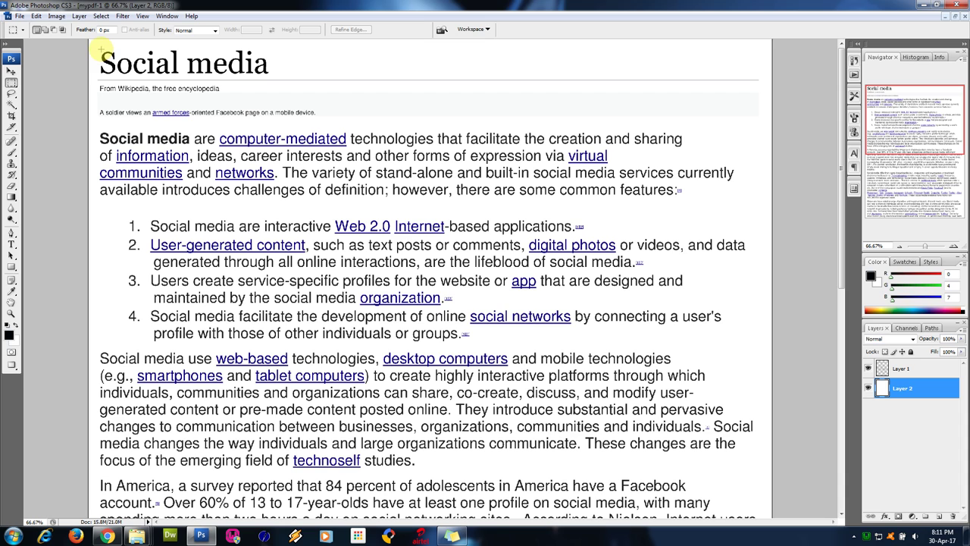
# Step: Draw a rectangular selection around the Social media heading and switch to the Move tool
pyautogui.moveTo(96, 44); pyautogui.dragTo(279, 76)
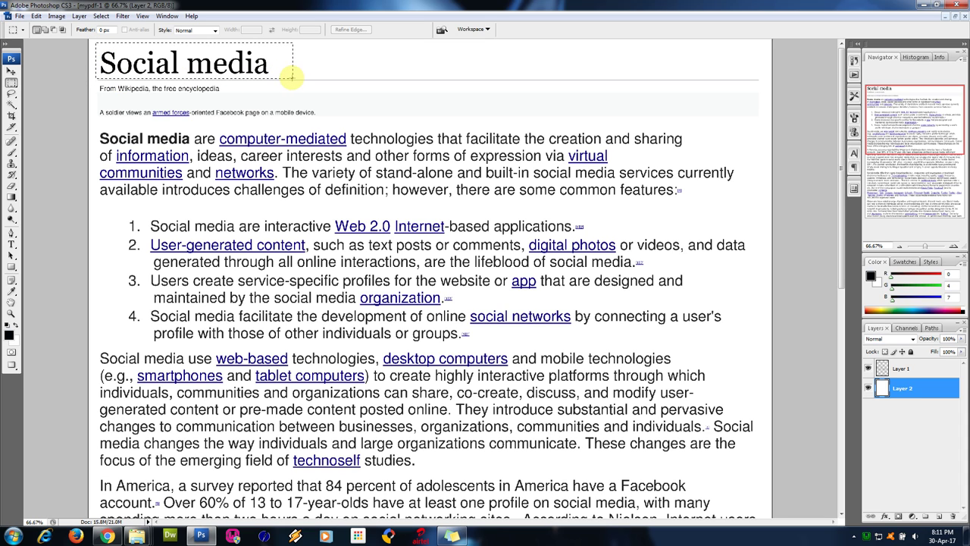
pyautogui.moveTo(292, 75); pyautogui.dragTo(293, 76)
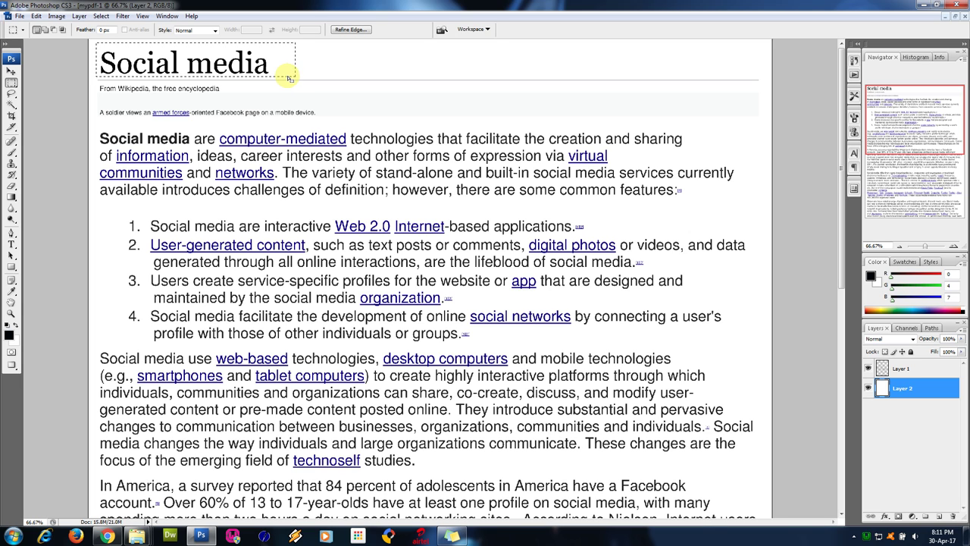
pyautogui.click(12, 71)
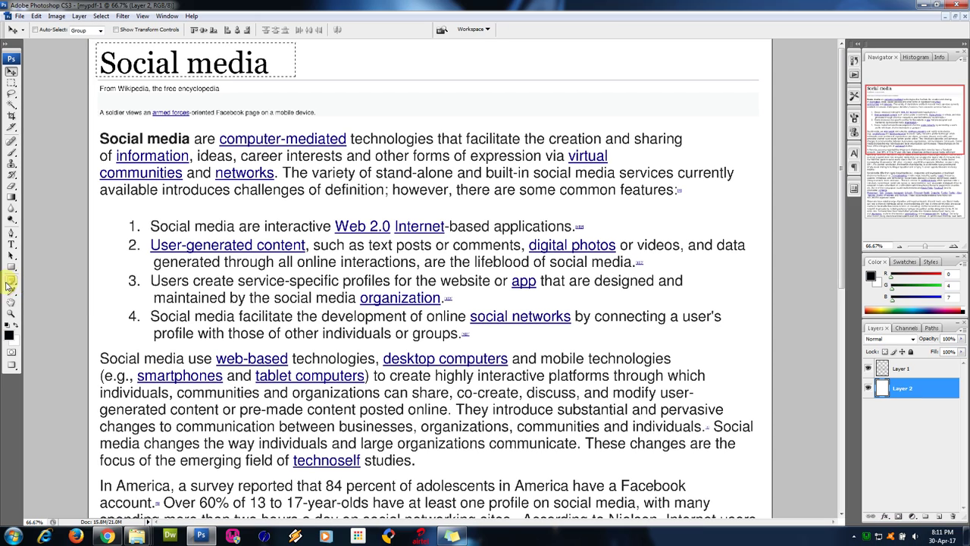
# Step: Set the foreground colour to white using the Eyedropper on the page background
pyautogui.click(22, 299)
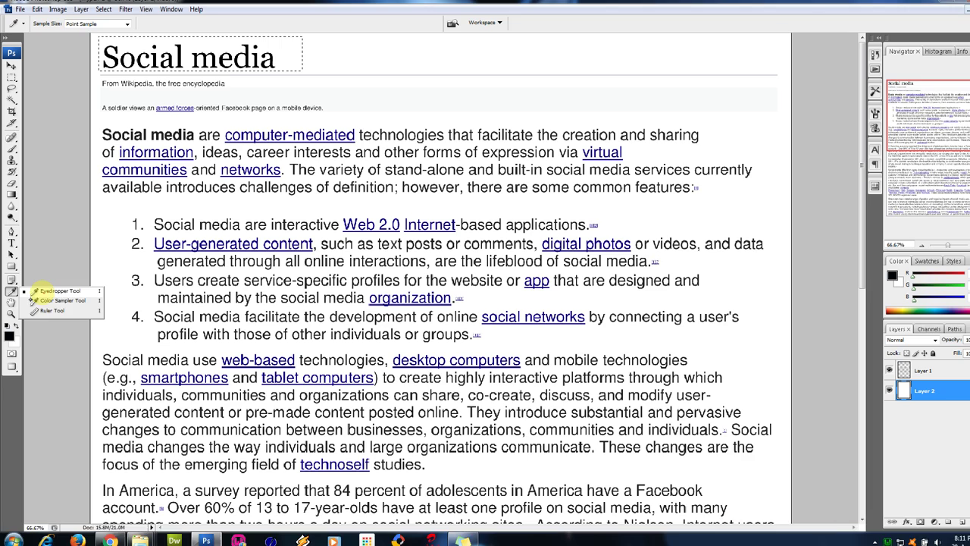
pyautogui.click(44, 290)
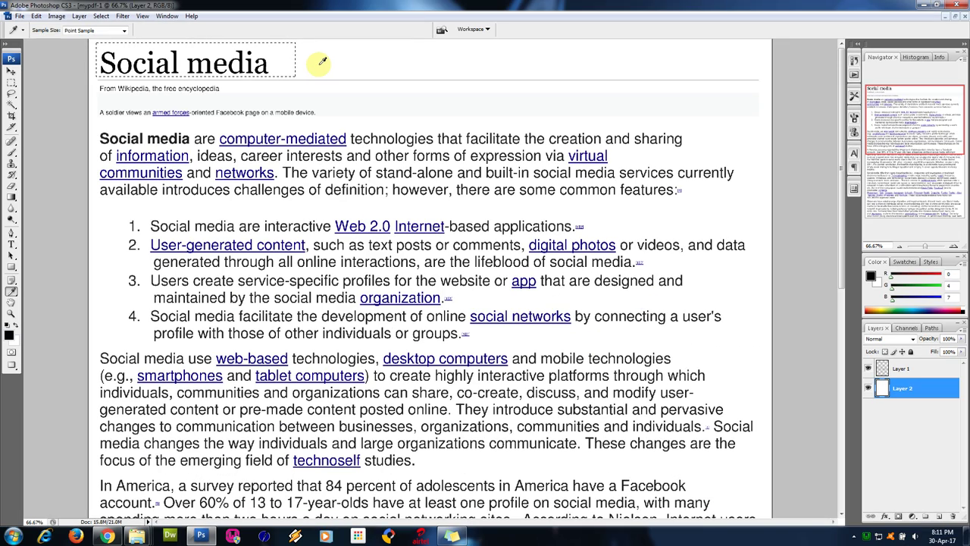
pyautogui.click(322, 61)
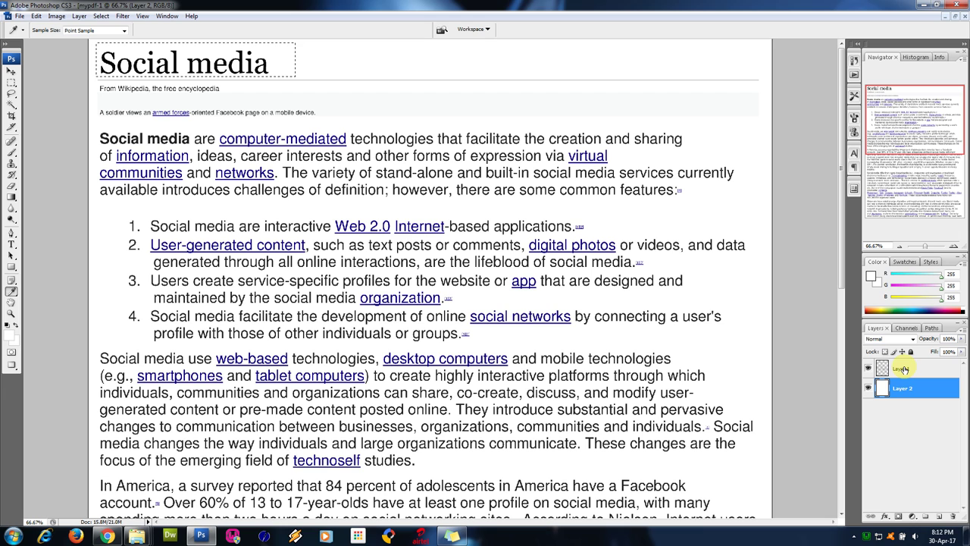
# Step: Delete the selected heading from Layer 1 and remove the selection with Select > Deselect
pyautogui.click(903, 369)
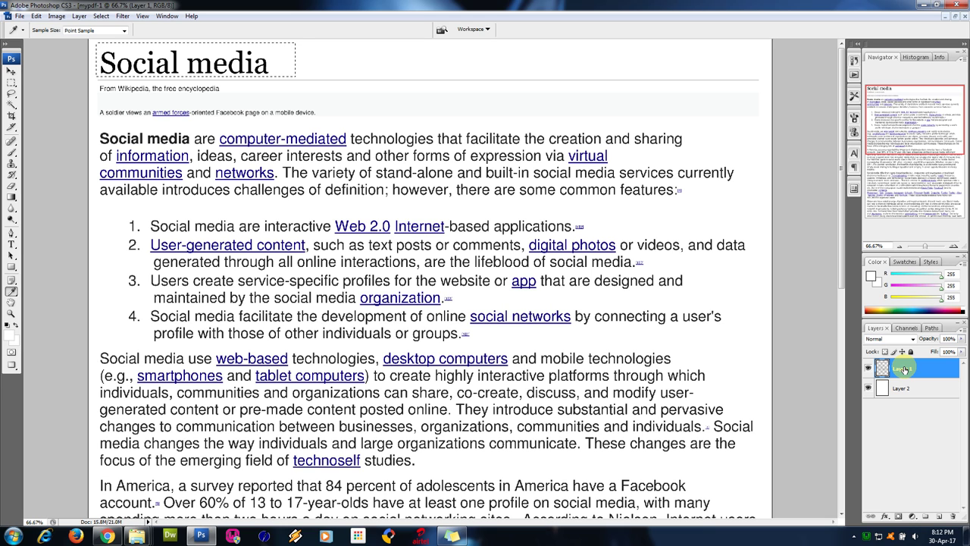
pyautogui.press('Delete')
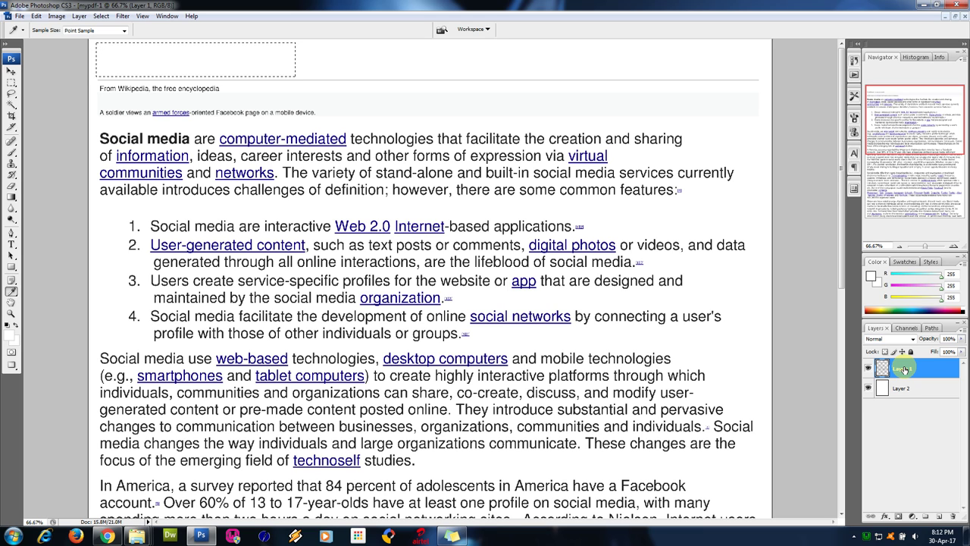
pyautogui.hotkey('ctrl', 'd')
pyautogui.click(99, 17)
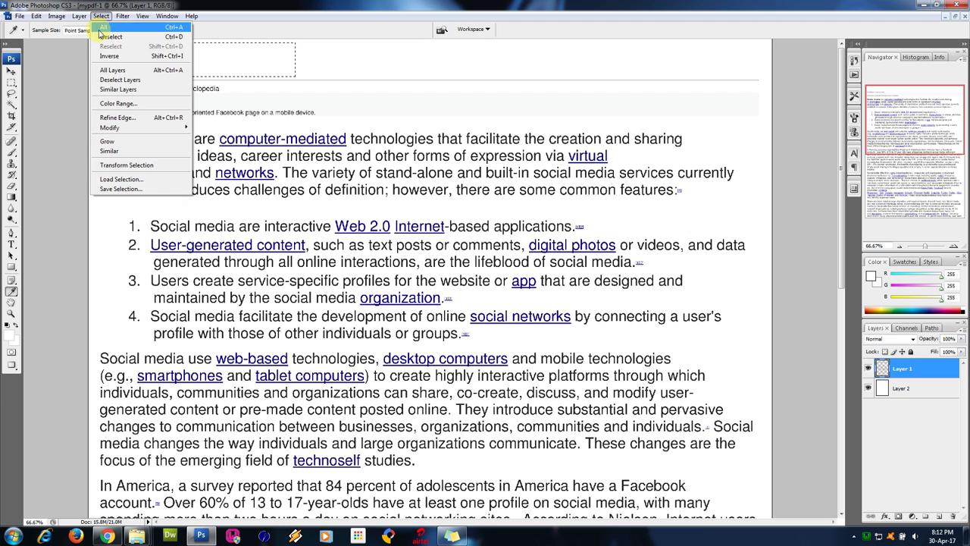
pyautogui.click(138, 81)
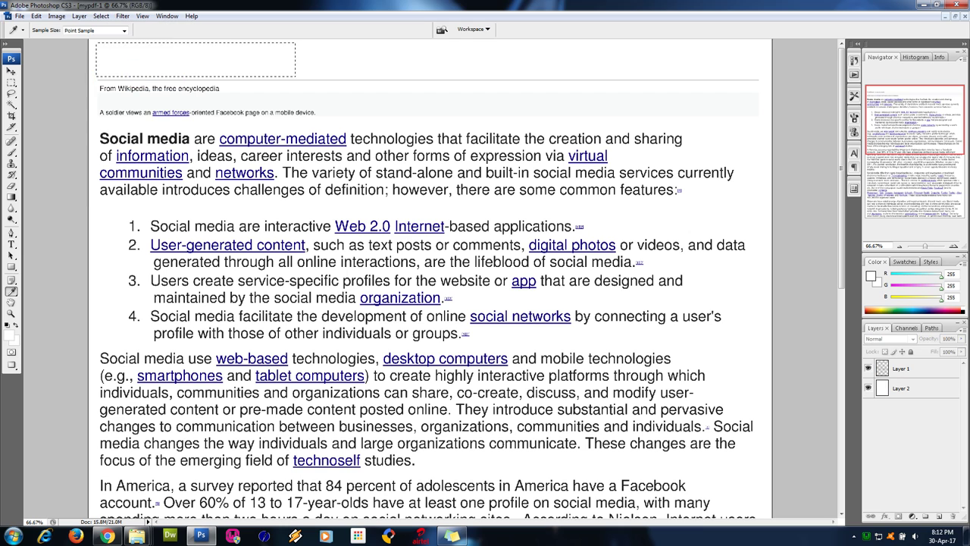
pyautogui.click(101, 16)
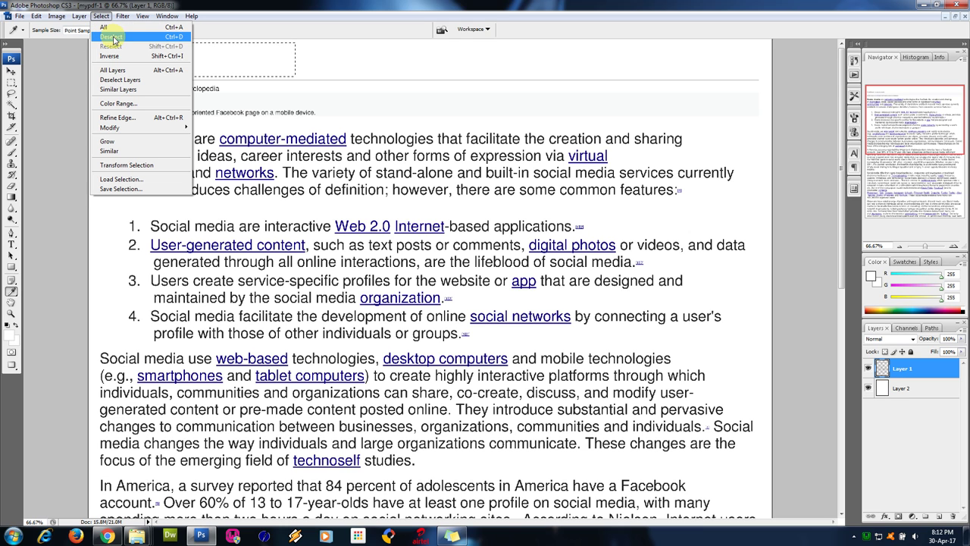
pyautogui.click(162, 36)
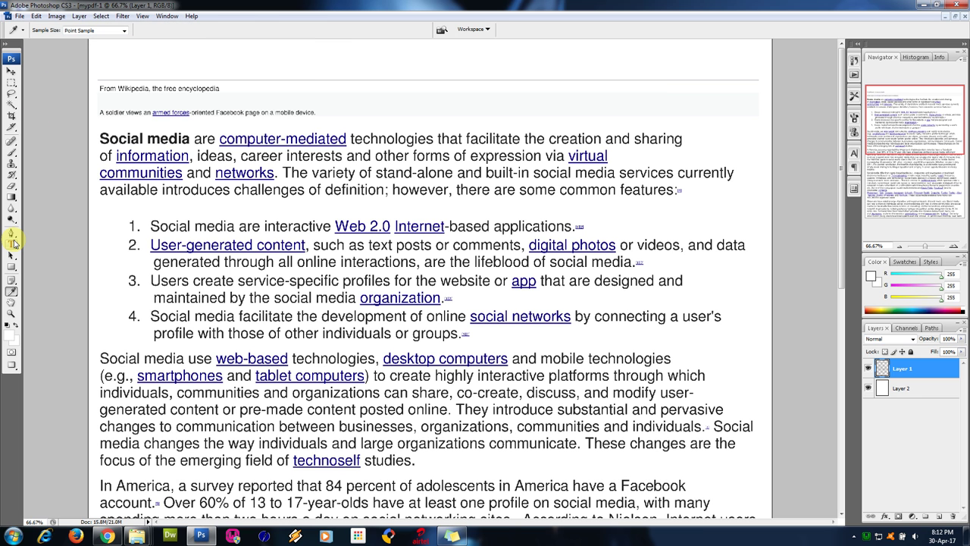
# Step: Switch to the Type tool and set the font family to Constantia
pyautogui.click(13, 244)
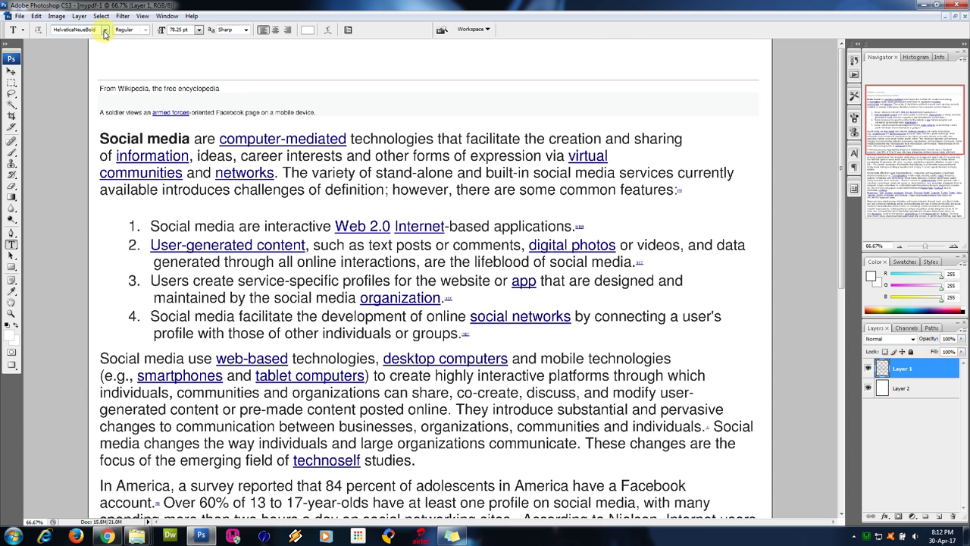
pyautogui.click(105, 30)
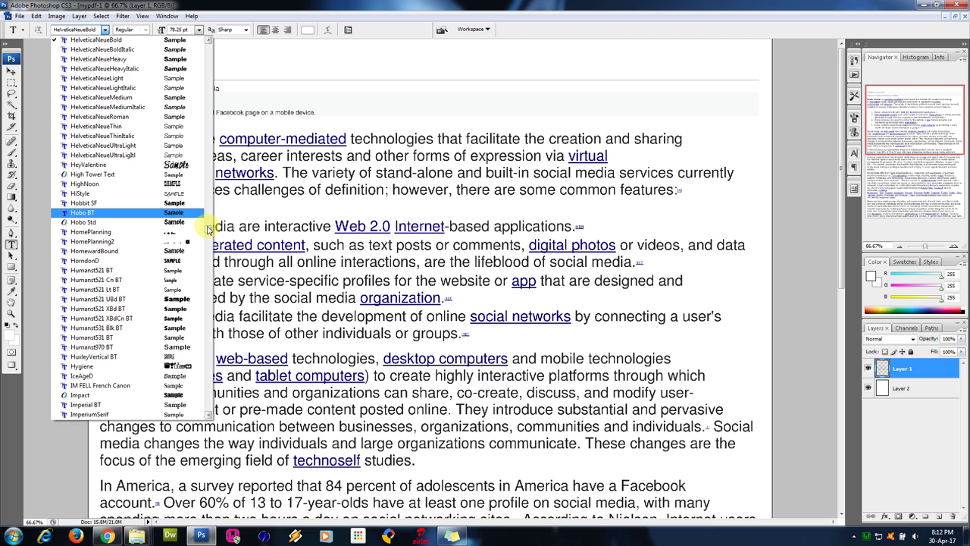
pyautogui.scroll(20, 209, 189)
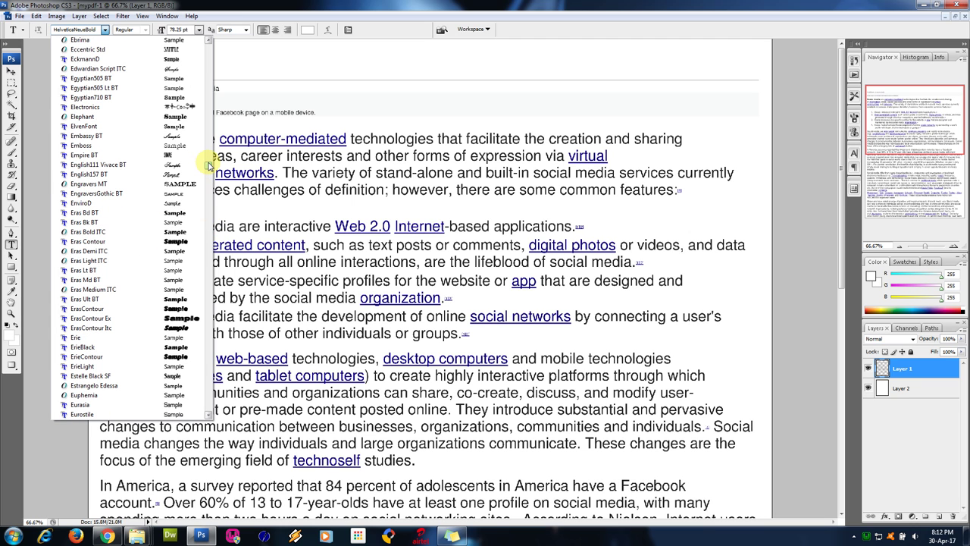
pyautogui.scroll(13, 209, 165)
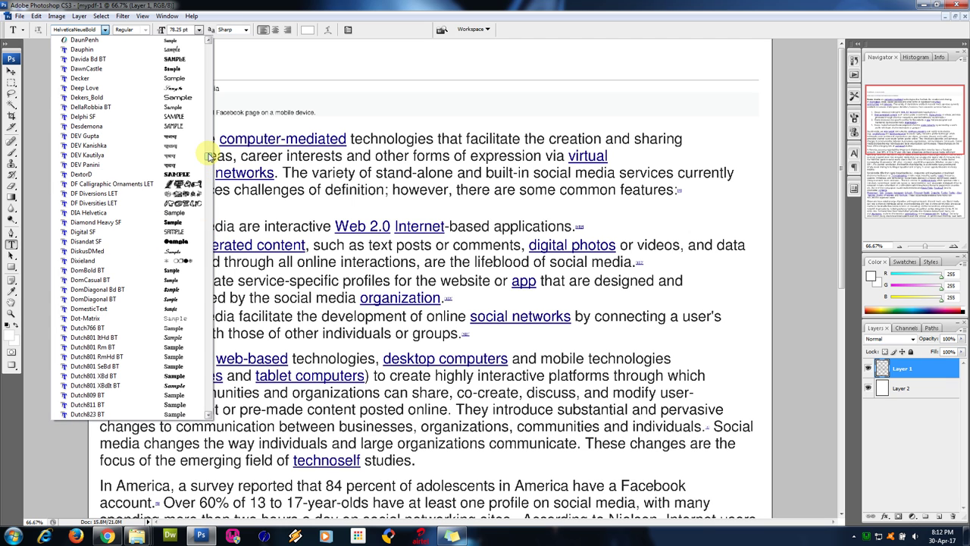
pyautogui.scroll(15, 209, 156)
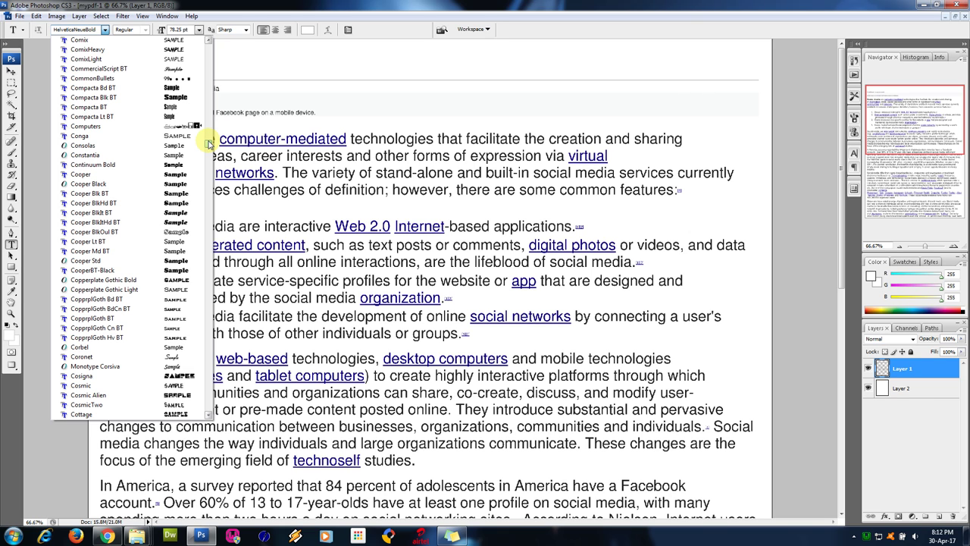
pyautogui.click(129, 155)
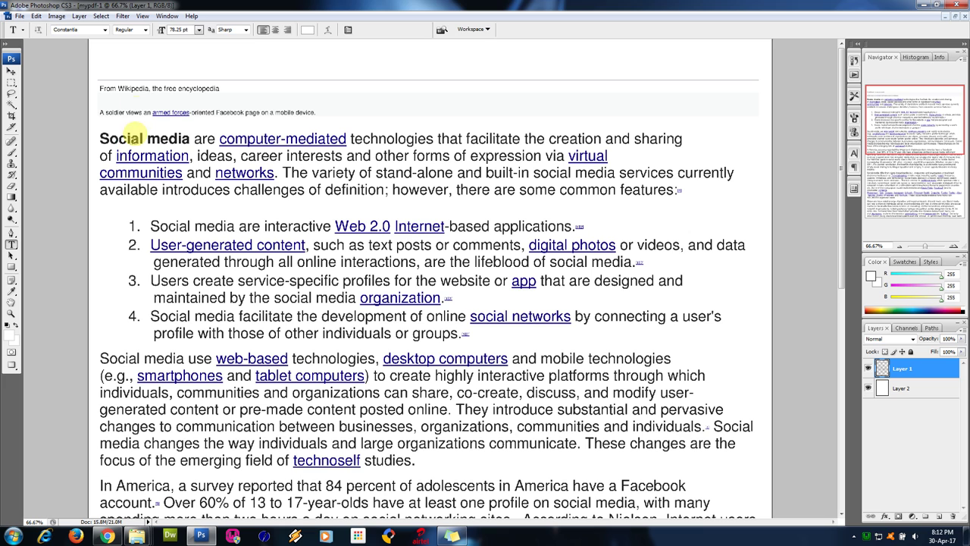
# Step: Set the text colour to near-black #090808
pyautogui.click(307, 31)
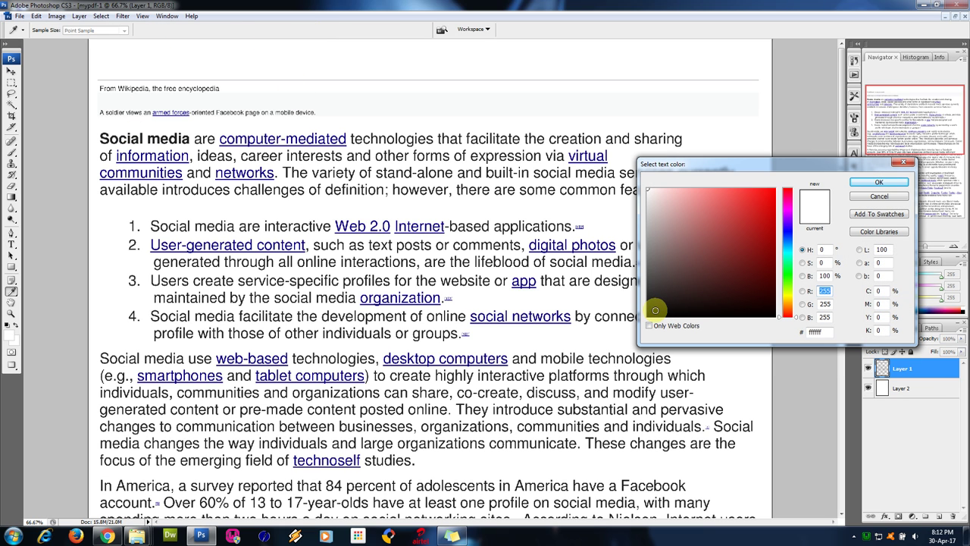
pyautogui.click(654, 312)
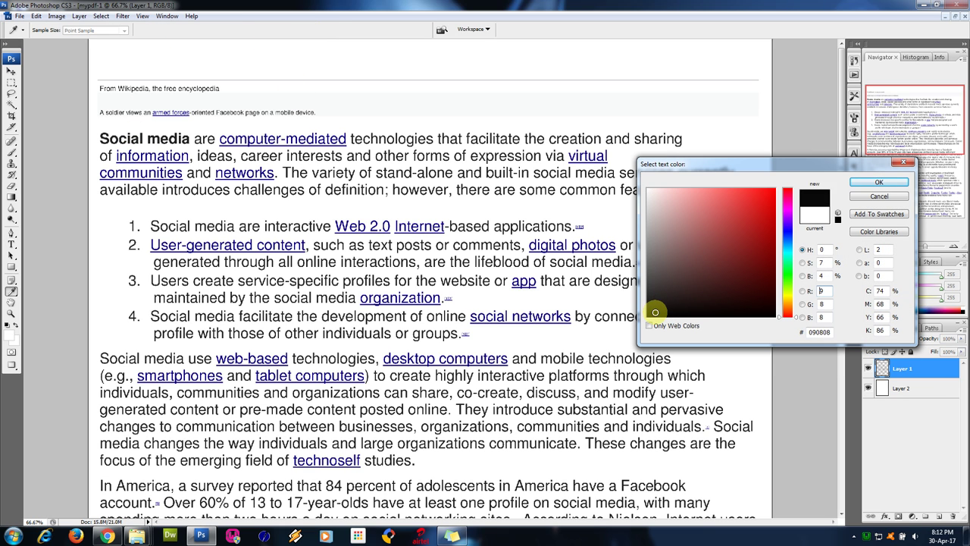
pyautogui.click(863, 182)
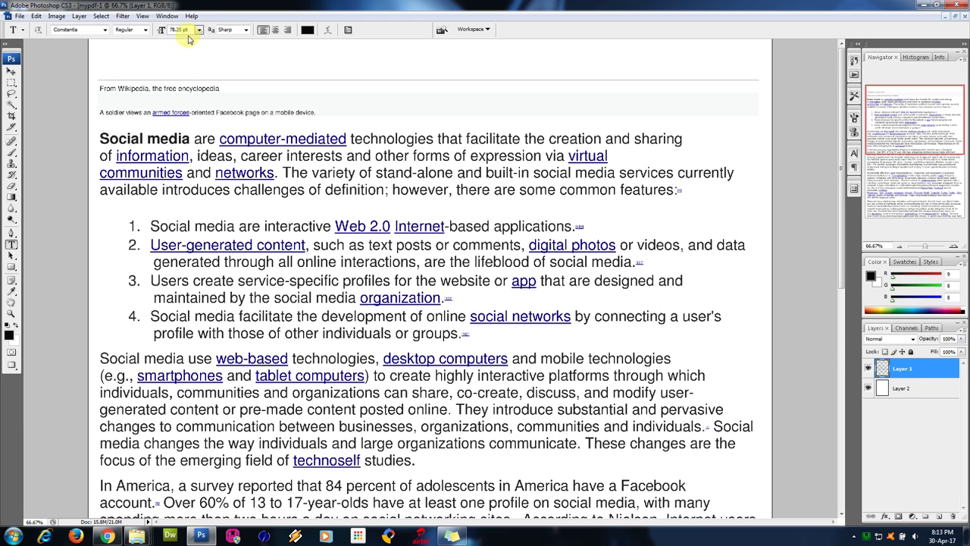
# Step: Start a text line at the page top at 30 pt and type 'Digital Marketing'
pyautogui.click(123, 68)
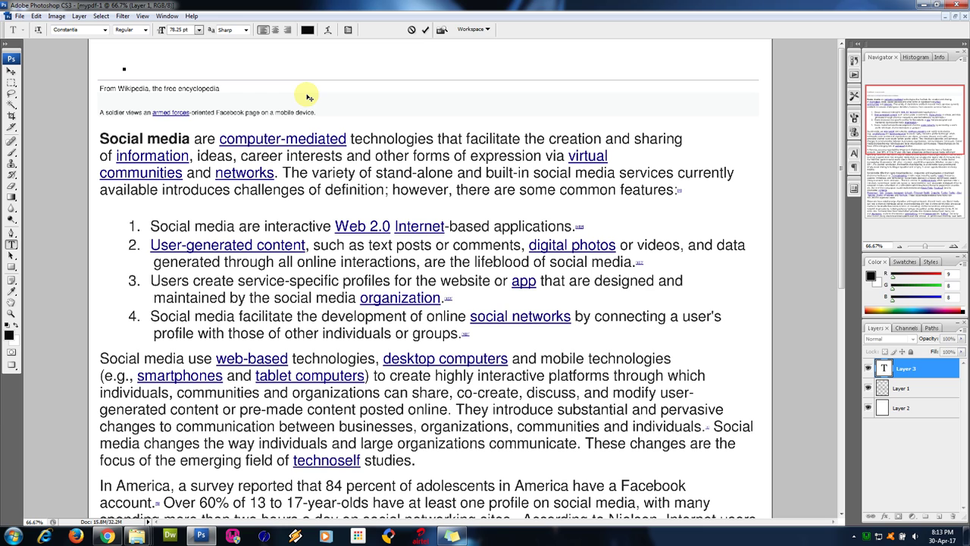
pyautogui.write('DI')
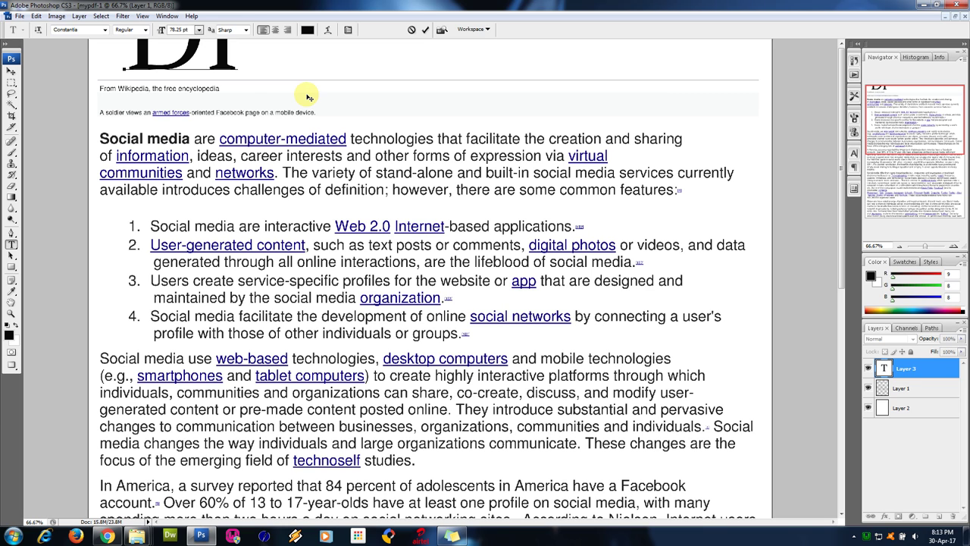
pyautogui.press('BackSpace')
pyautogui.press('BackSpace')
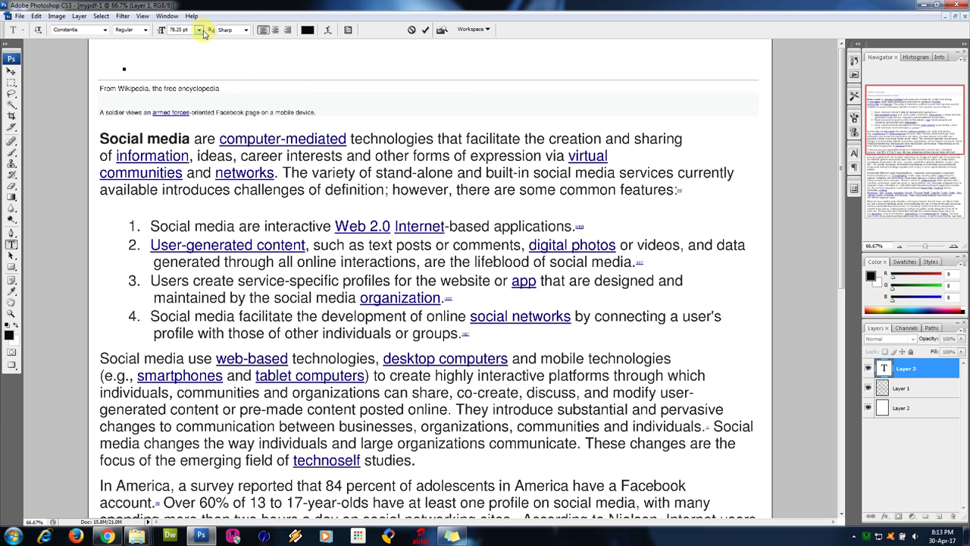
pyautogui.click(200, 30)
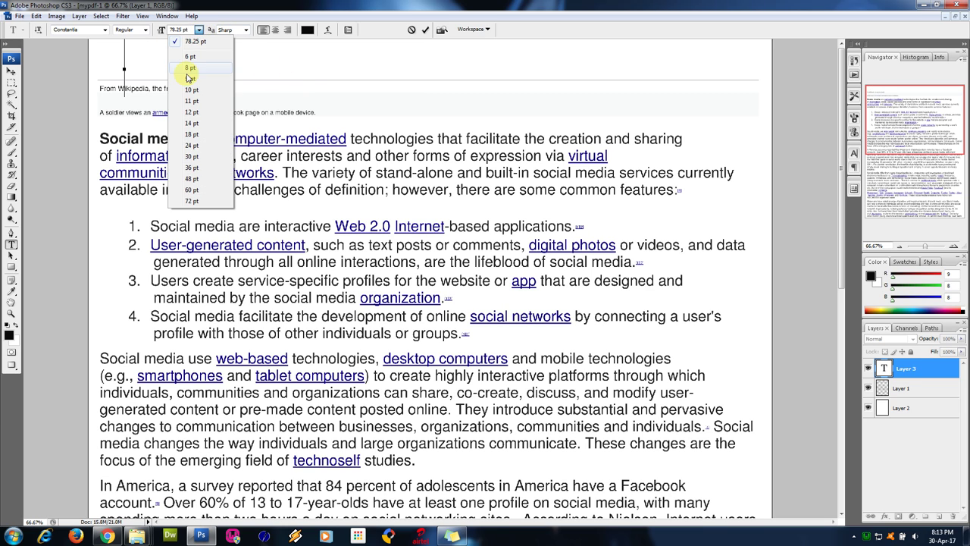
pyautogui.click(191, 156)
pyautogui.write('D')
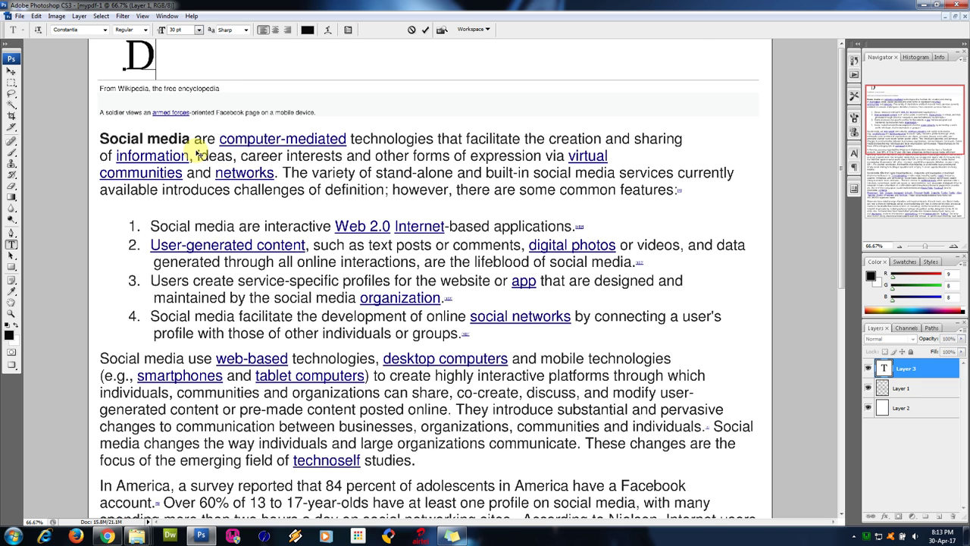
pyautogui.write('igital')
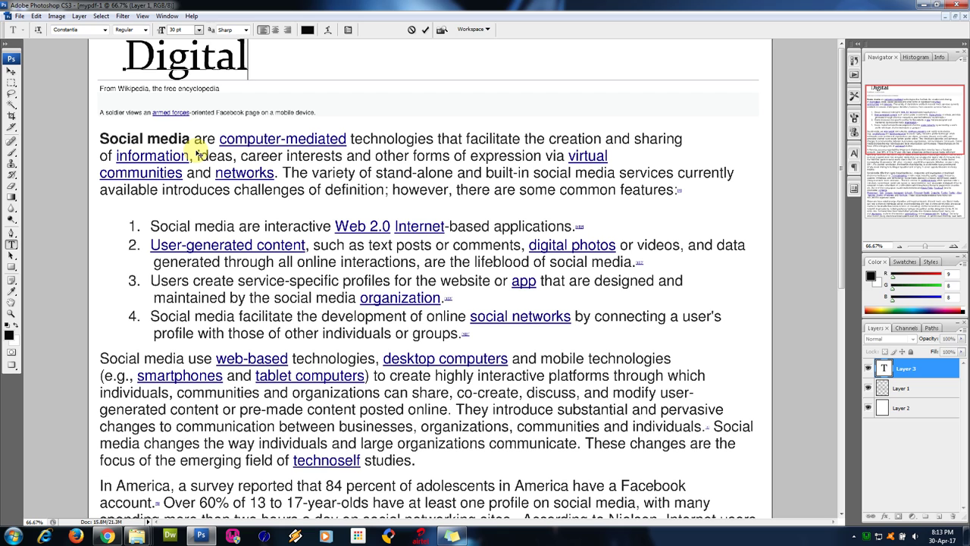
pyautogui.write(' Mar')
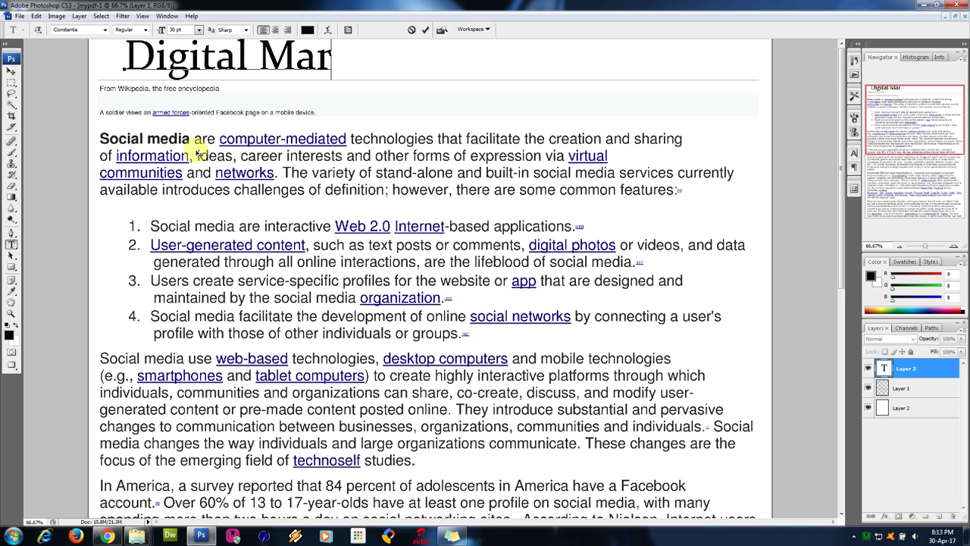
pyautogui.write('keting')
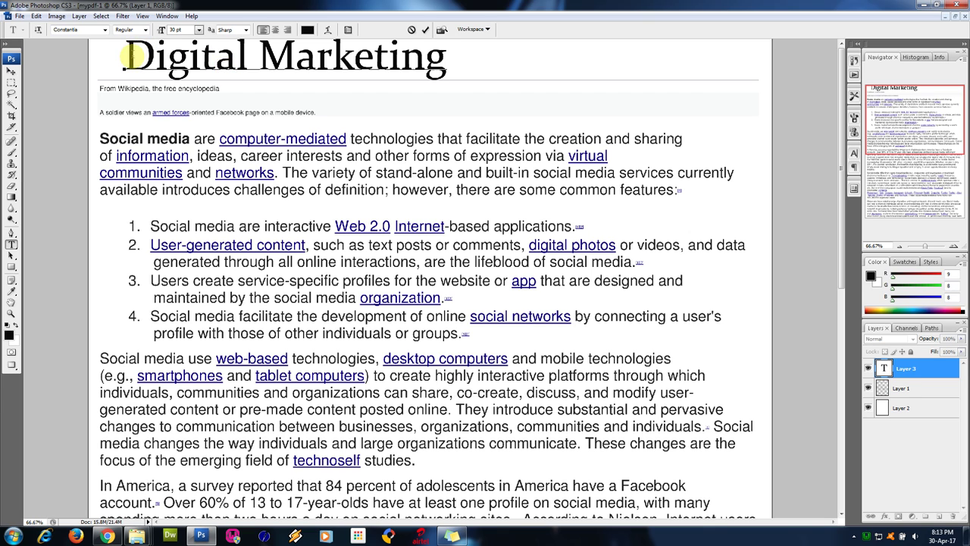
# Step: Shrink the heading to 18 pt and shift it left to align with the body text
pyautogui.moveTo(130, 50); pyautogui.dragTo(459, 58)
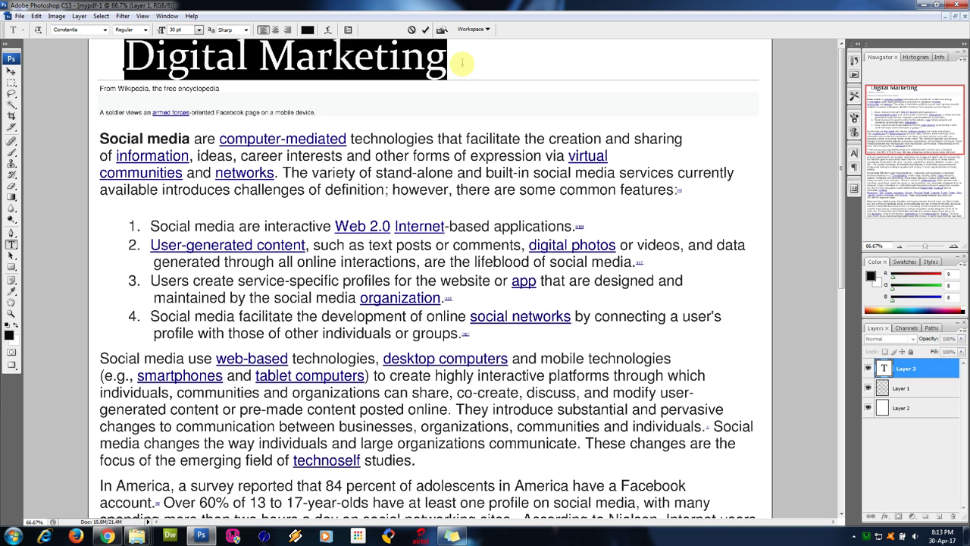
pyautogui.click(198, 29)
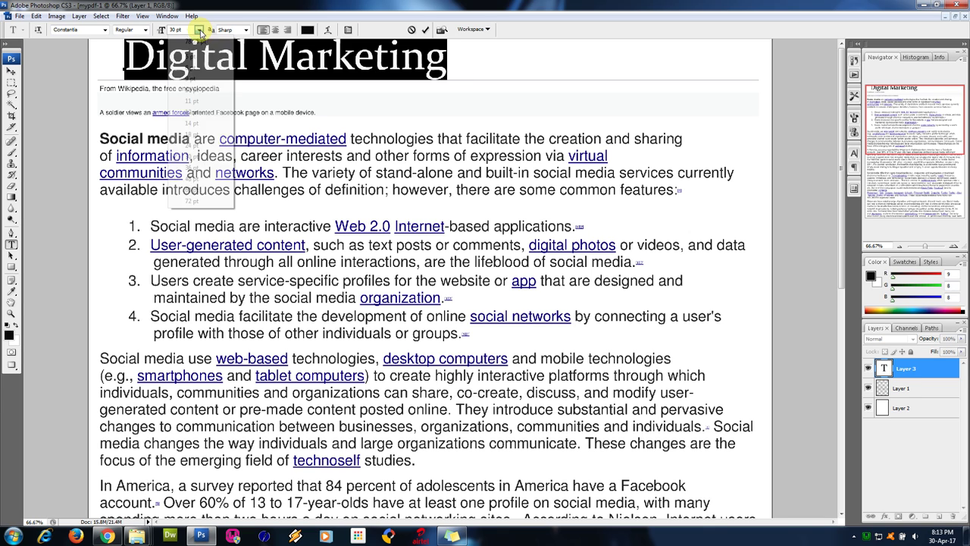
pyautogui.click(190, 145)
pyautogui.click(199, 29)
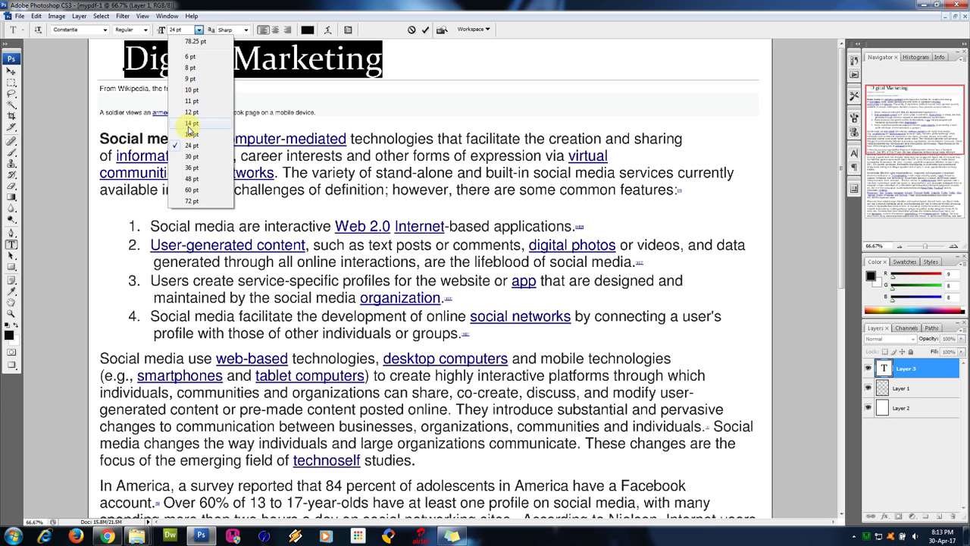
pyautogui.click(190, 134)
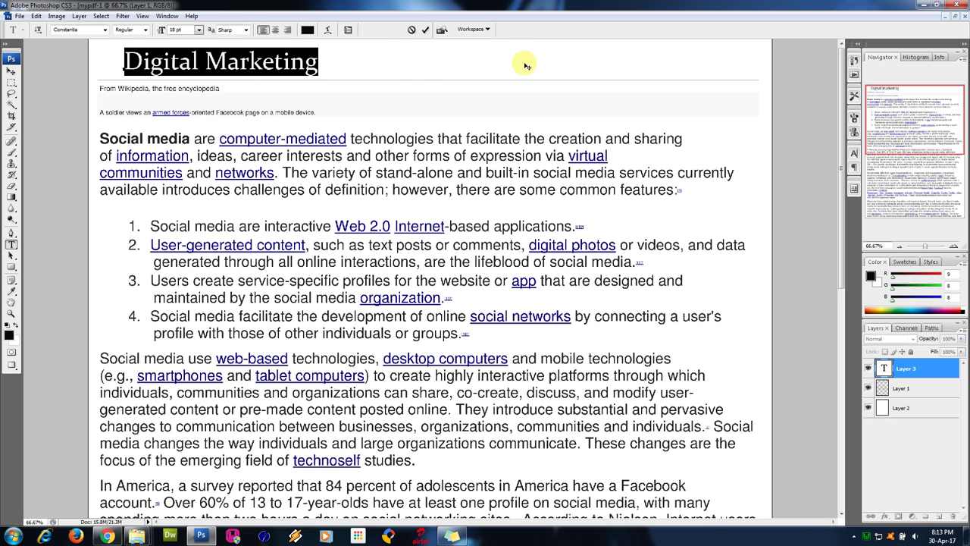
pyautogui.moveTo(527, 66); pyautogui.dragTo(501, 68)
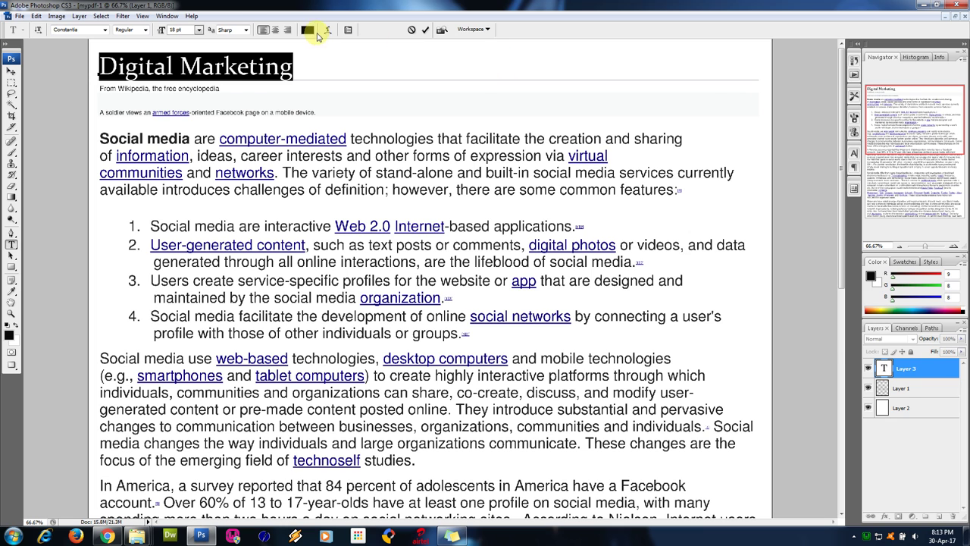
# Step: Colour the Digital Marketing heading deep red (#bc1414) and commit the text layer
pyautogui.click(306, 30)
pyautogui.click(718, 232)
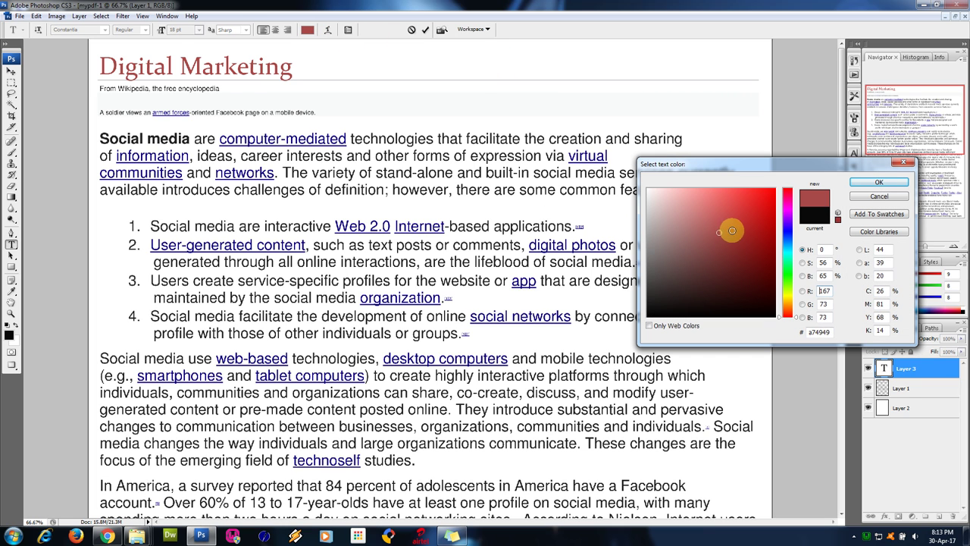
pyautogui.moveTo(731, 231); pyautogui.dragTo(758, 298)
pyautogui.click(754, 207)
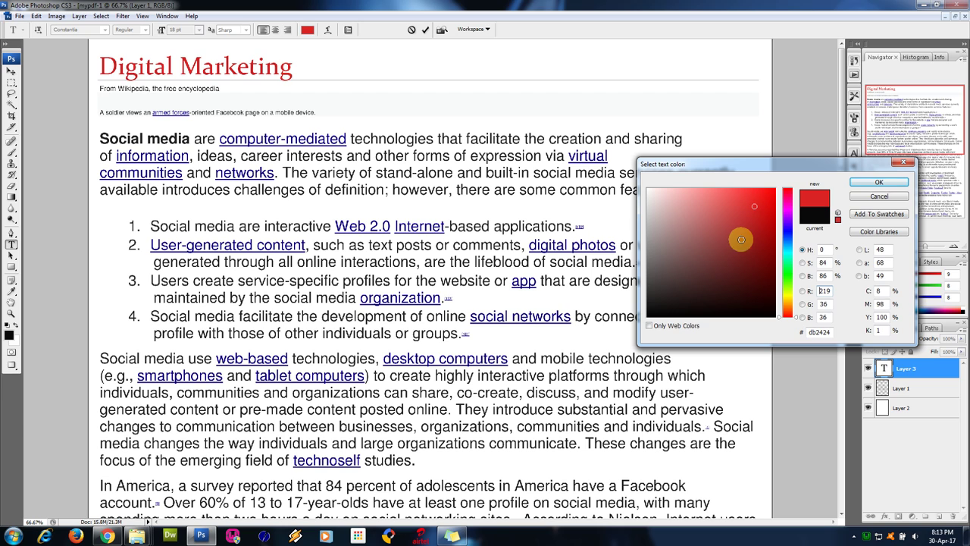
pyautogui.click(739, 243)
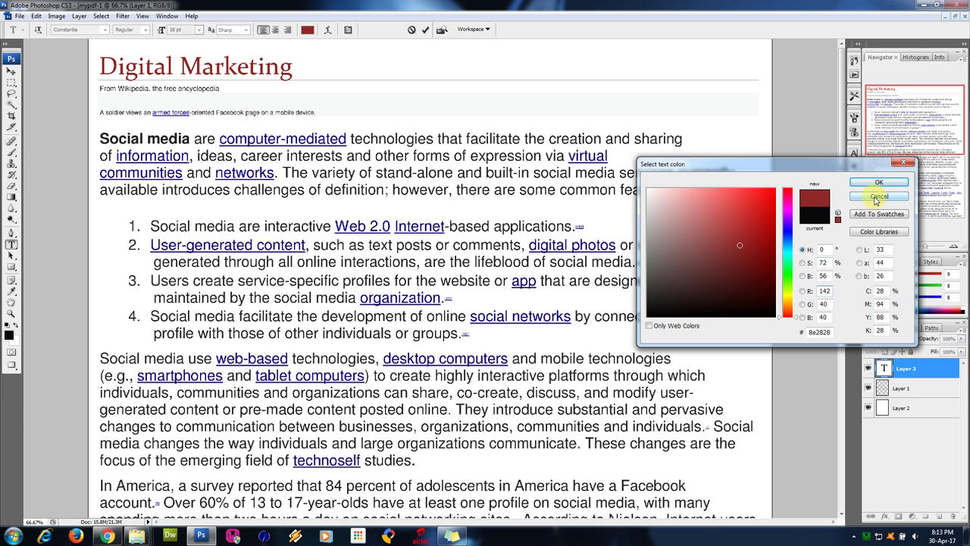
pyautogui.click(761, 222)
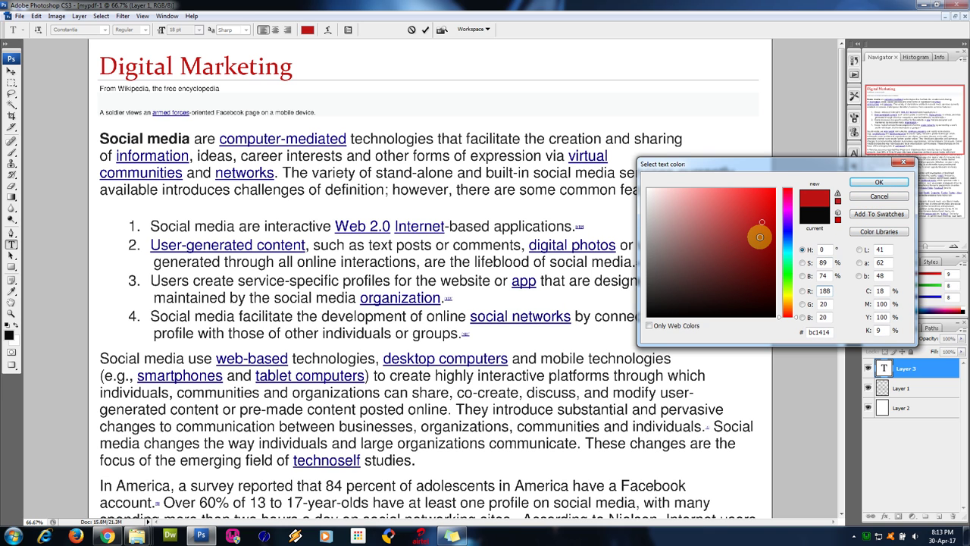
pyautogui.click(855, 182)
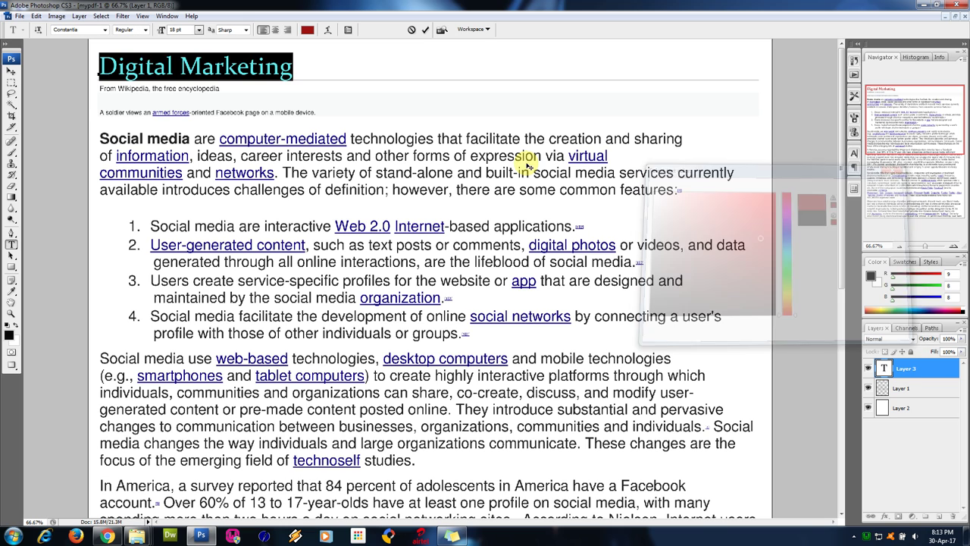
pyautogui.click(10, 72)
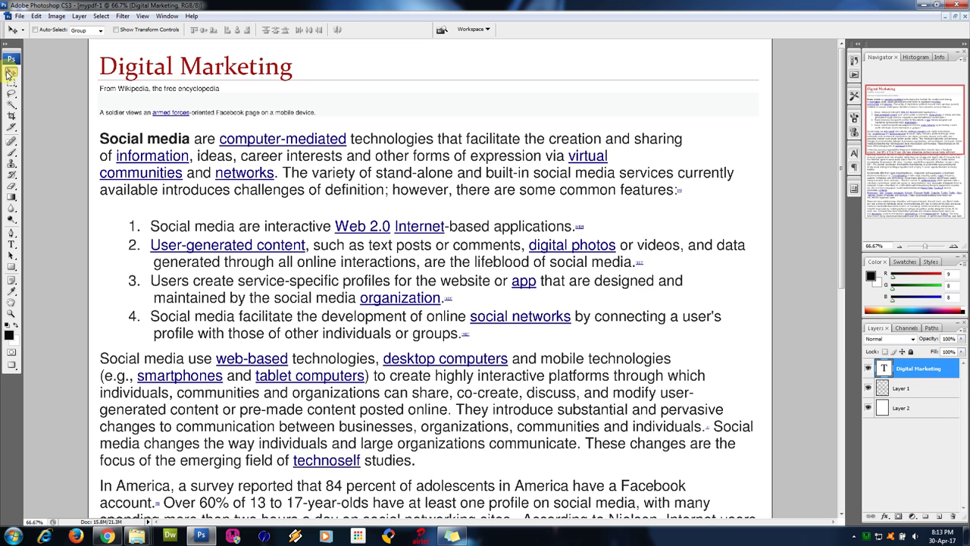
# Step: Nudge the heading up, check it at 100%, then float mypdf-1 and mypdf-2 as separate windows
pyautogui.press('Up')
pyautogui.press('Up')
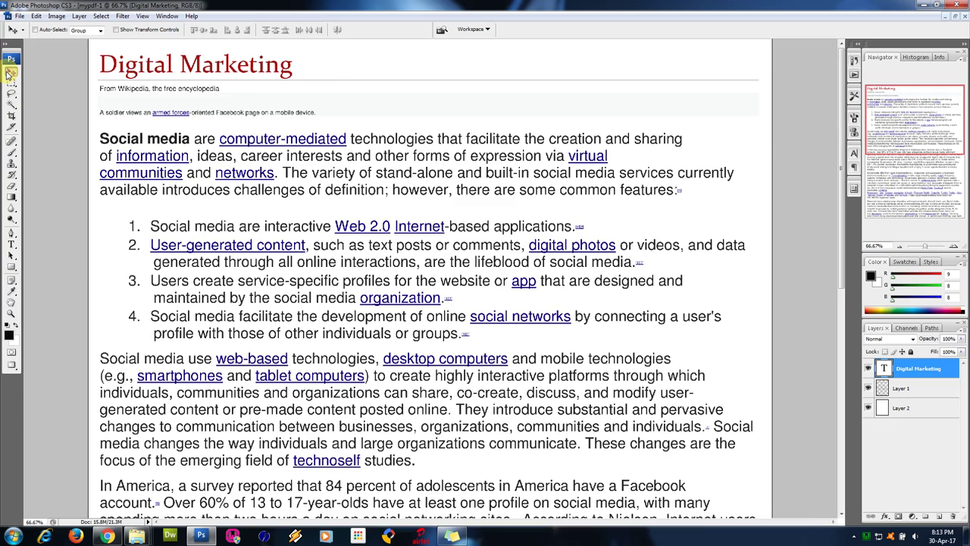
pyautogui.hotkey('ctrl', '+')
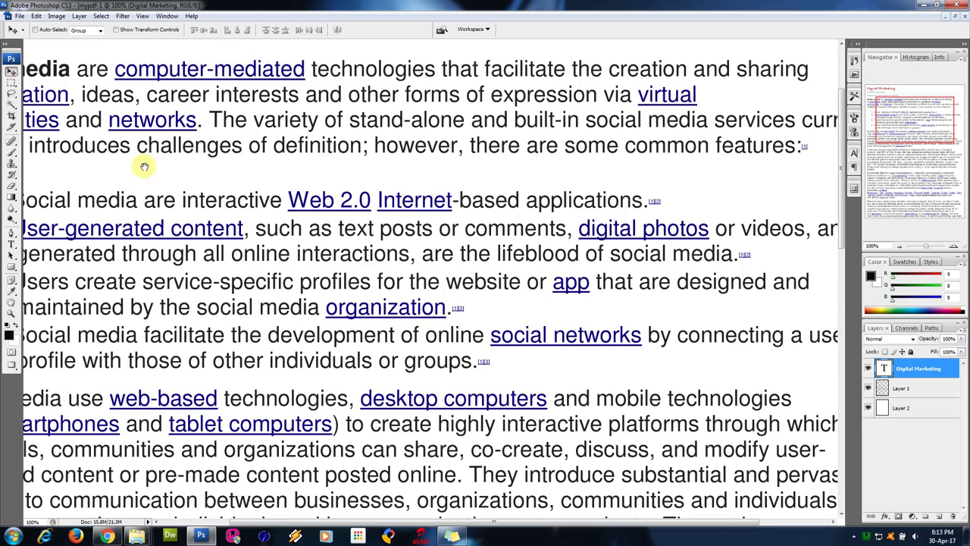
pyautogui.moveTo(144, 166); pyautogui.dragTo(294, 407)
pyautogui.hotkey('ctrl', '-')
pyautogui.hotkey('ctrl', '-')
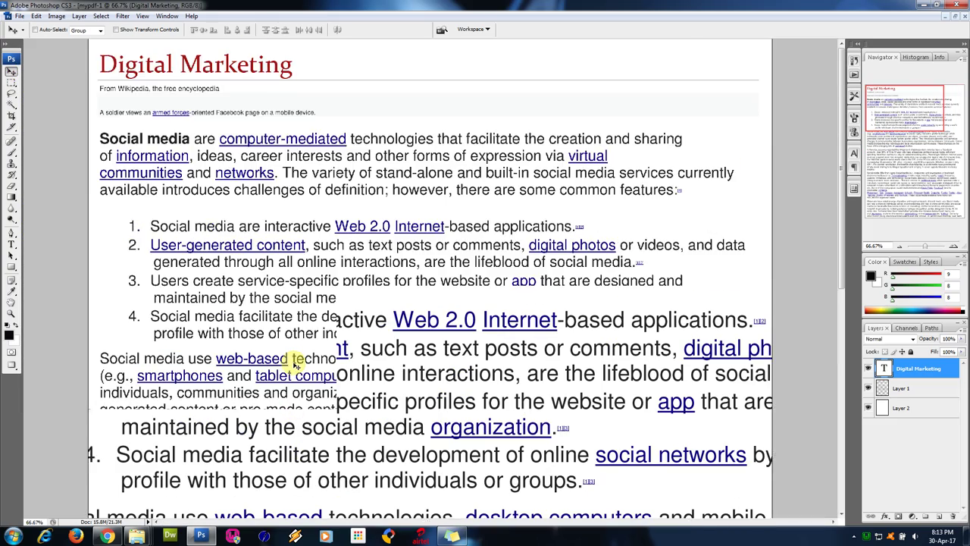
pyautogui.hotkey('ctrl', '-')
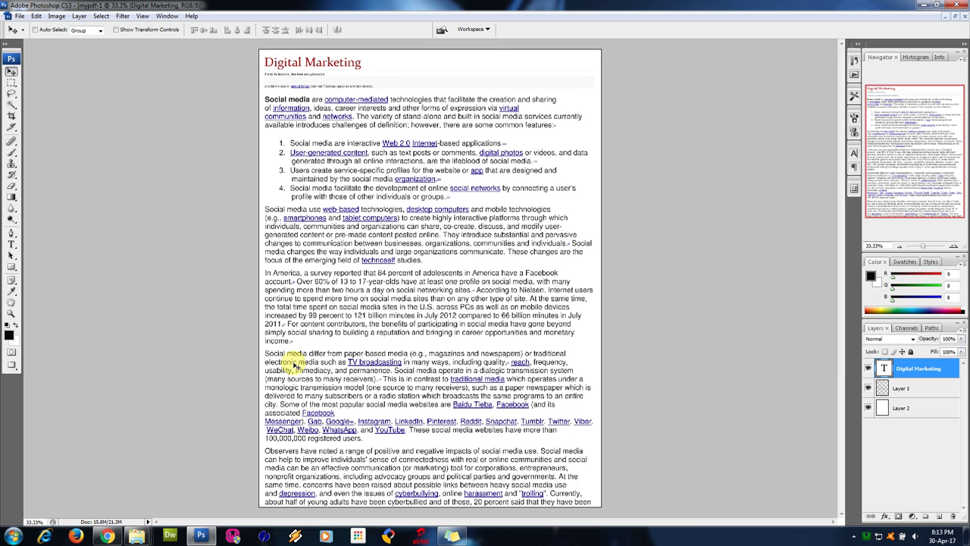
pyautogui.press('f')
pyautogui.press('f')
pyautogui.press('f')
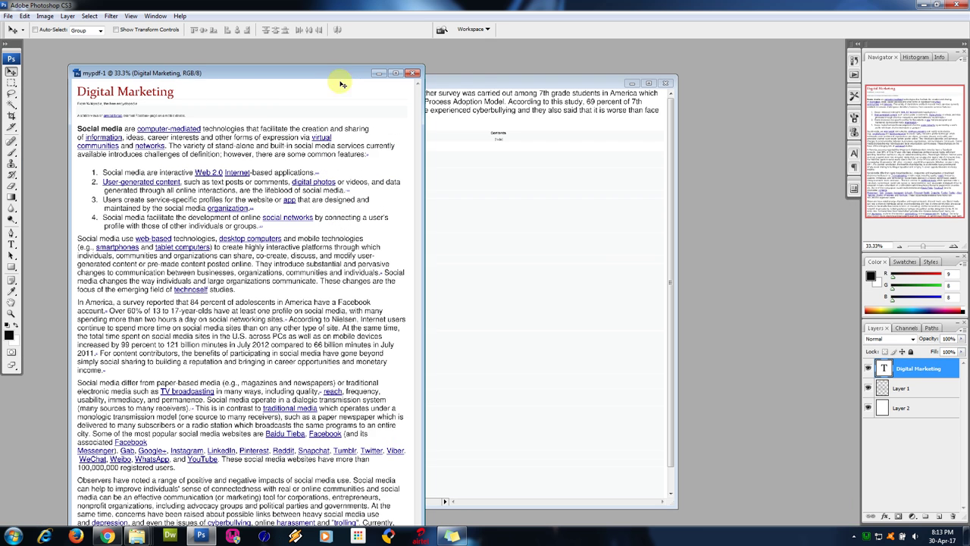
pyautogui.moveTo(476, 82); pyautogui.dragTo(368, 83)
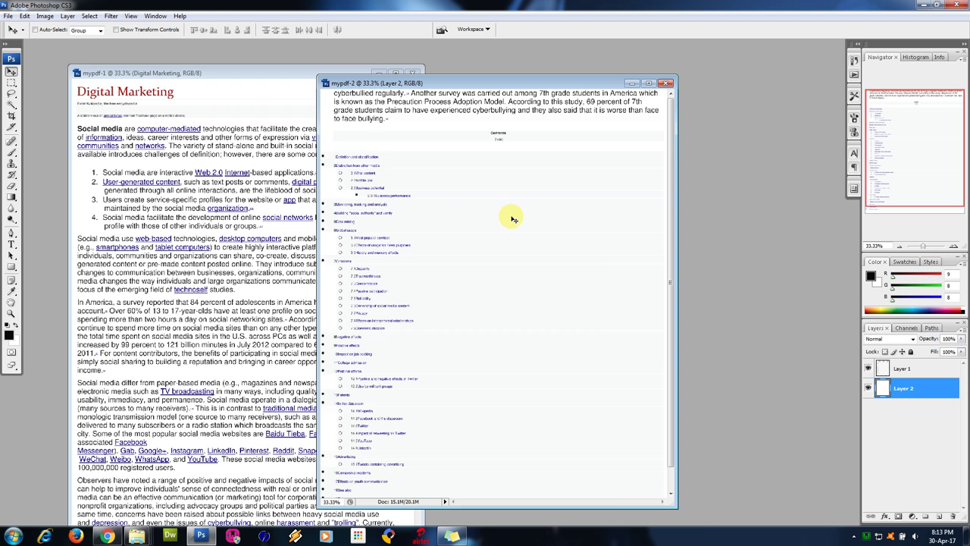
# Step: Zoom mypdf-2 to 50%, scroll up to its top, and bring up the File menu
pyautogui.hotkey('ctrl', '+')
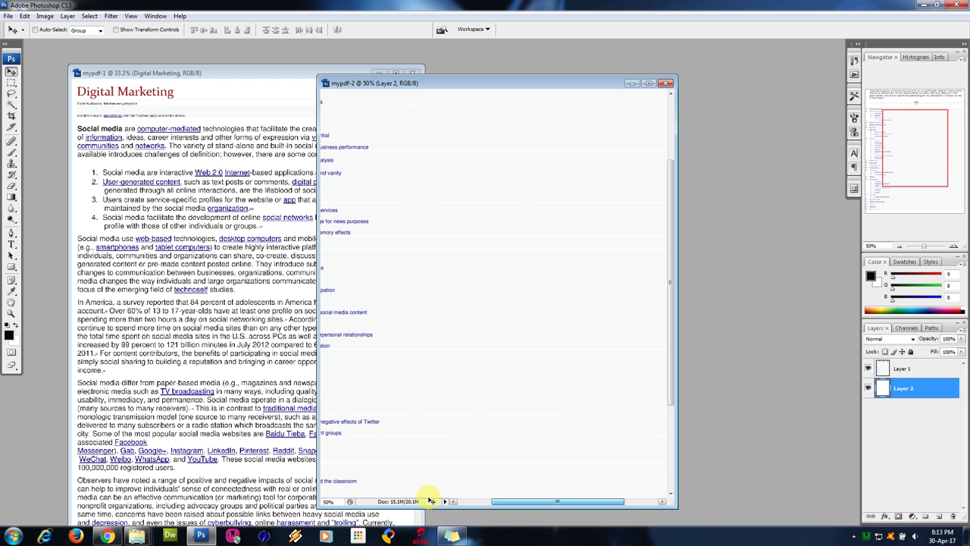
pyautogui.click(452, 501)
pyautogui.scroll(2, 455, 273)
pyautogui.scroll(1, 452, 262)
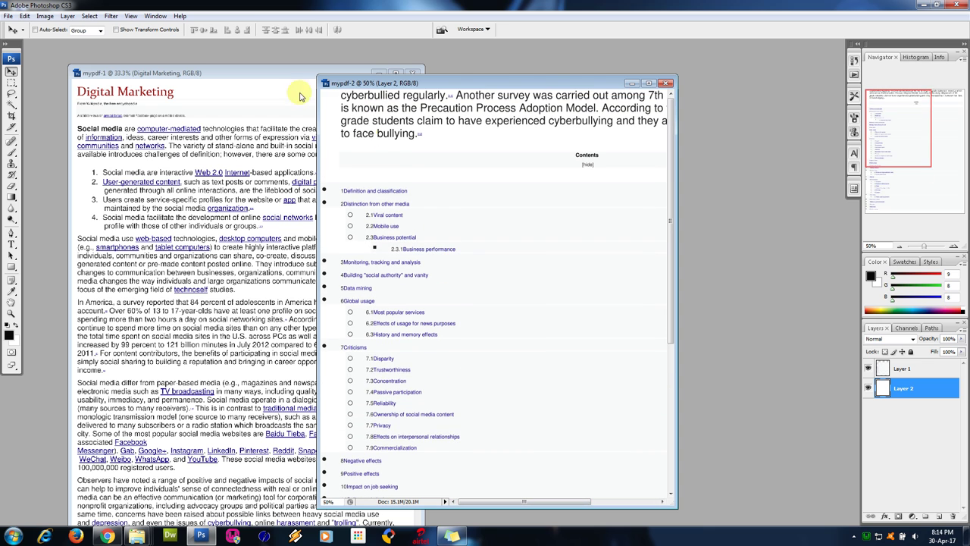
pyautogui.click(8, 16)
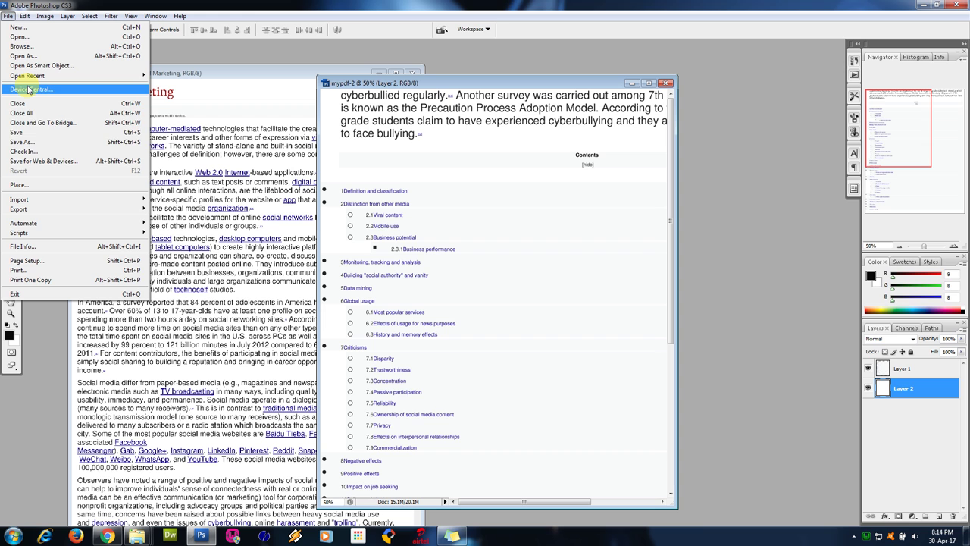
# Step: Open the tiger JPG from the Desktop, then close it unused
pyautogui.click(18, 37)
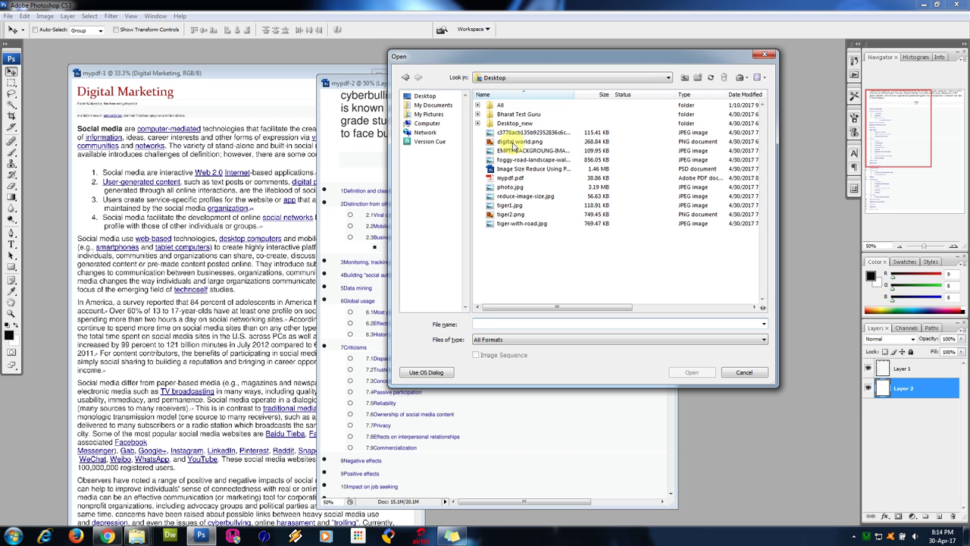
pyautogui.click(519, 133)
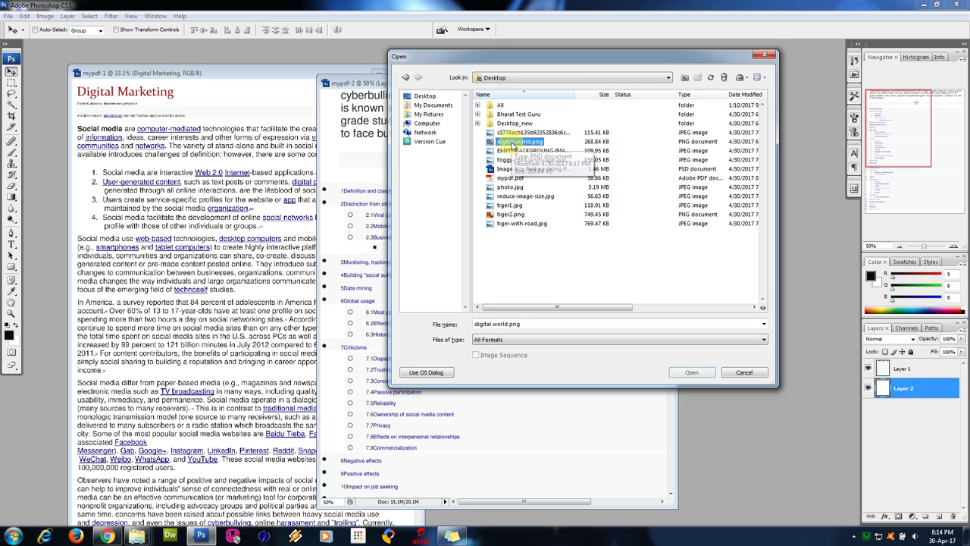
pyautogui.click(685, 371)
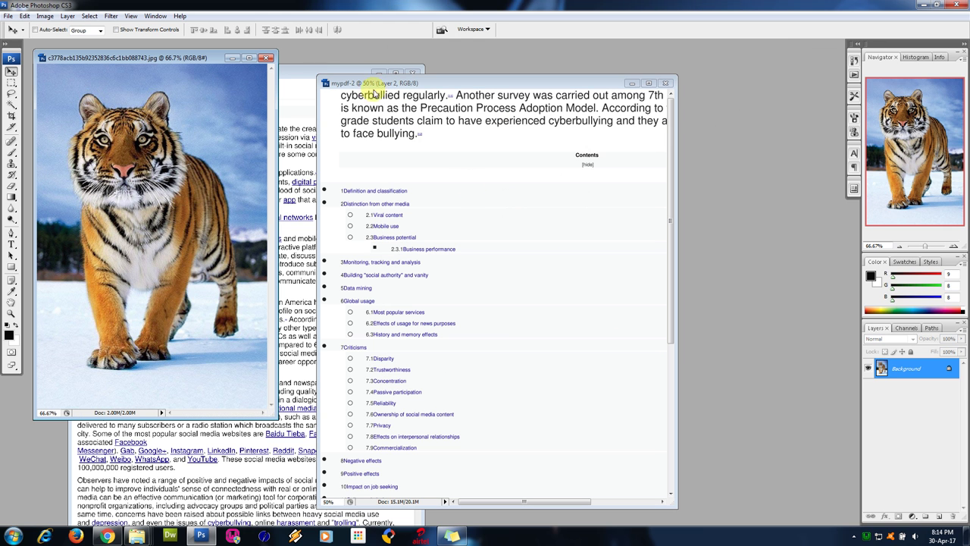
pyautogui.click(266, 57)
# Step: Open digital world.png from the Desktop with Ctrl+O
pyautogui.click(6, 16)
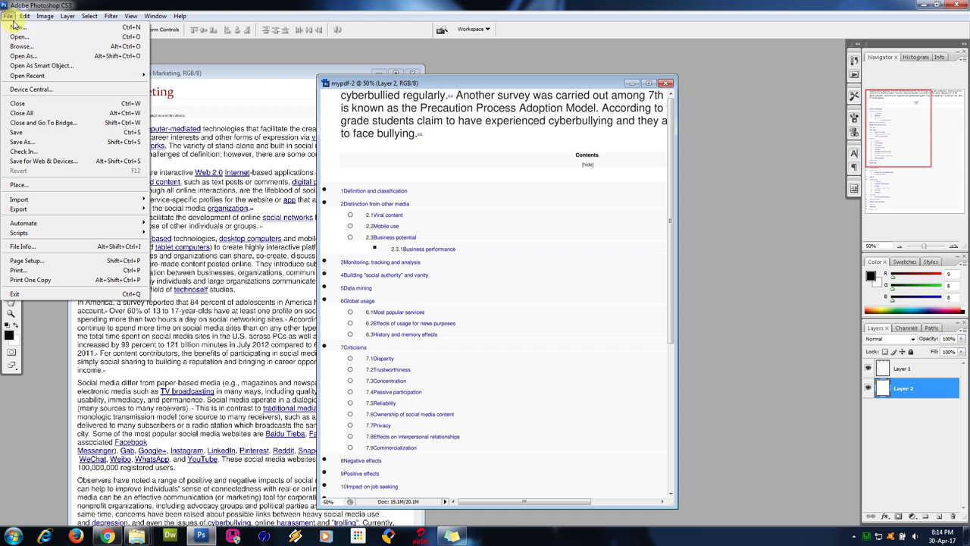
pyautogui.click(6, 16)
pyautogui.hotkey('ctrl', 'o')
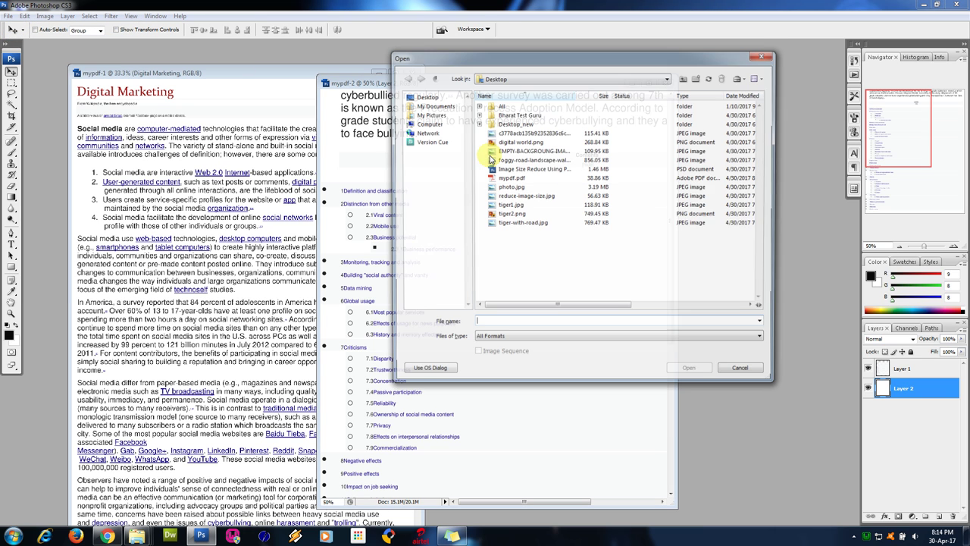
pyautogui.click(504, 143)
pyautogui.doubleClick(504, 144)
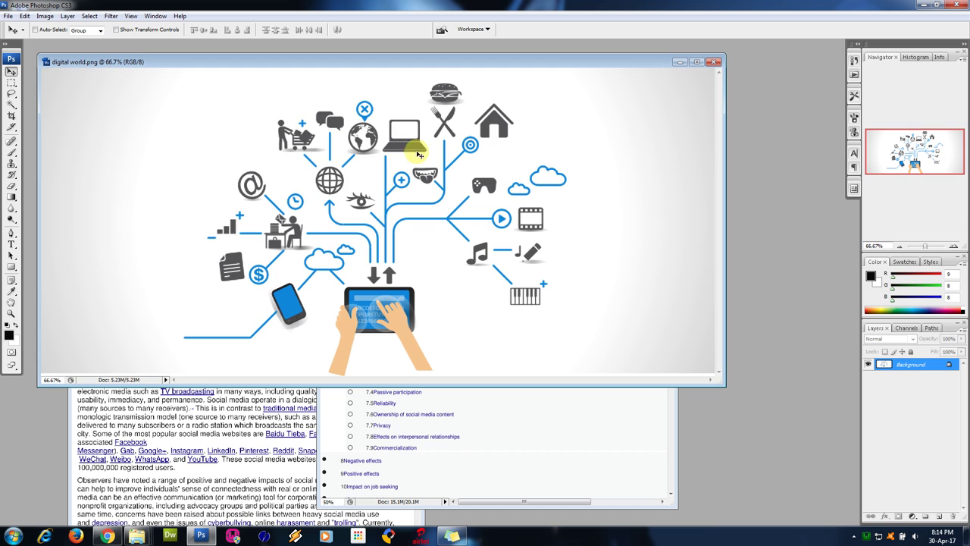
# Step: Maximize mypdf-2, stack Layer 3 above Layer 1, and move the illustration over the contents list
pyautogui.hotkey('ctrl', '-')
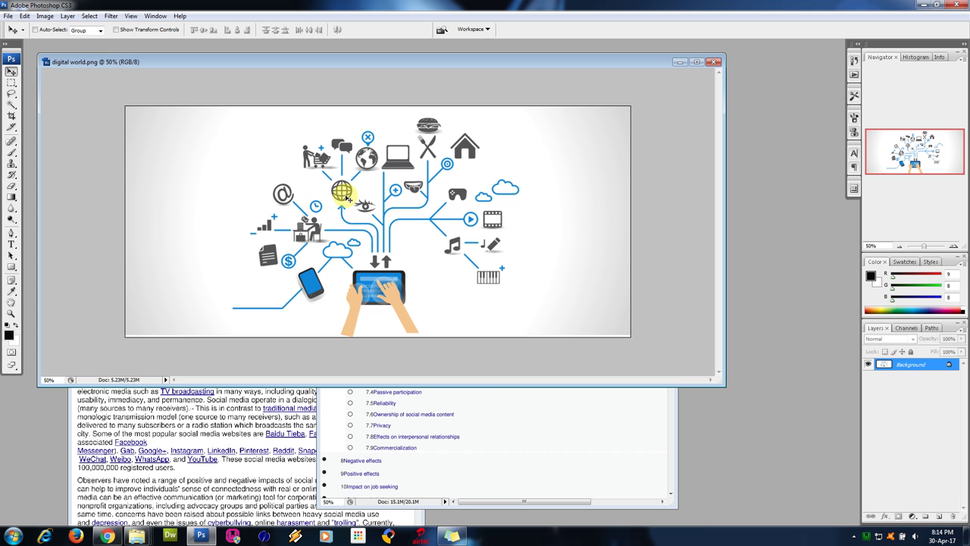
pyautogui.click(534, 410)
pyautogui.click(648, 83)
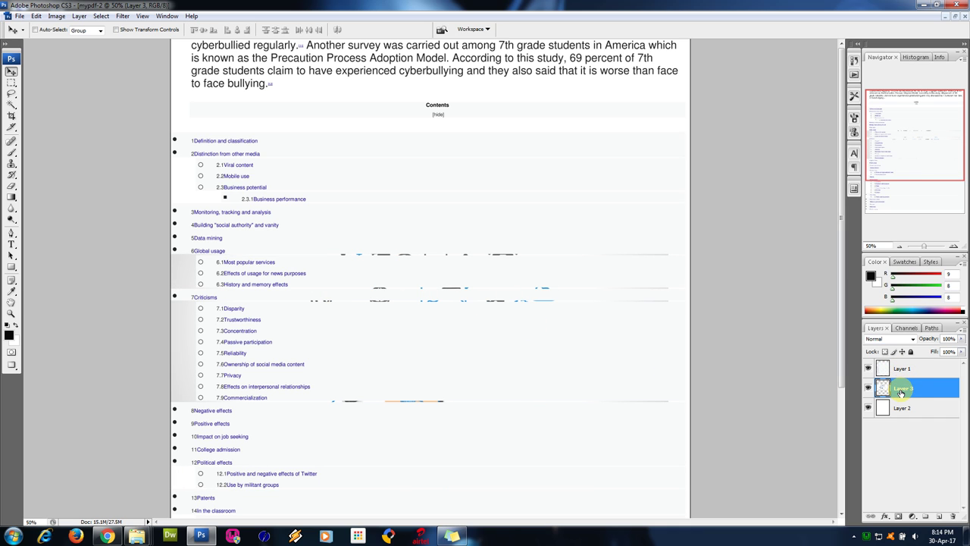
pyautogui.moveTo(900, 391); pyautogui.dragTo(885, 363)
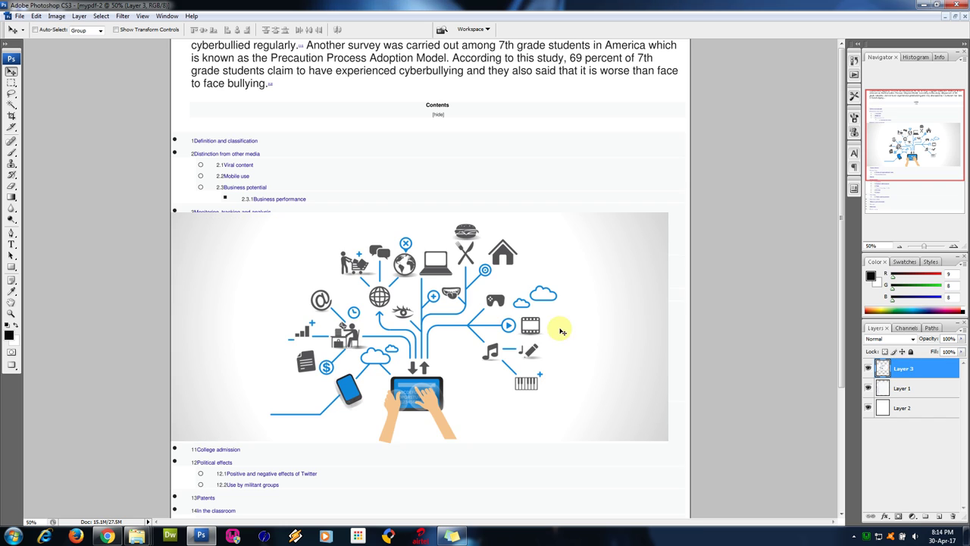
pyautogui.moveTo(561, 332); pyautogui.dragTo(561, 273)
pyautogui.moveTo(377, 260)
pyautogui.mouseDown()
pyautogui.moveTo(395, 258)
pyautogui.moveTo(384, 255)
pyautogui.mouseUp()
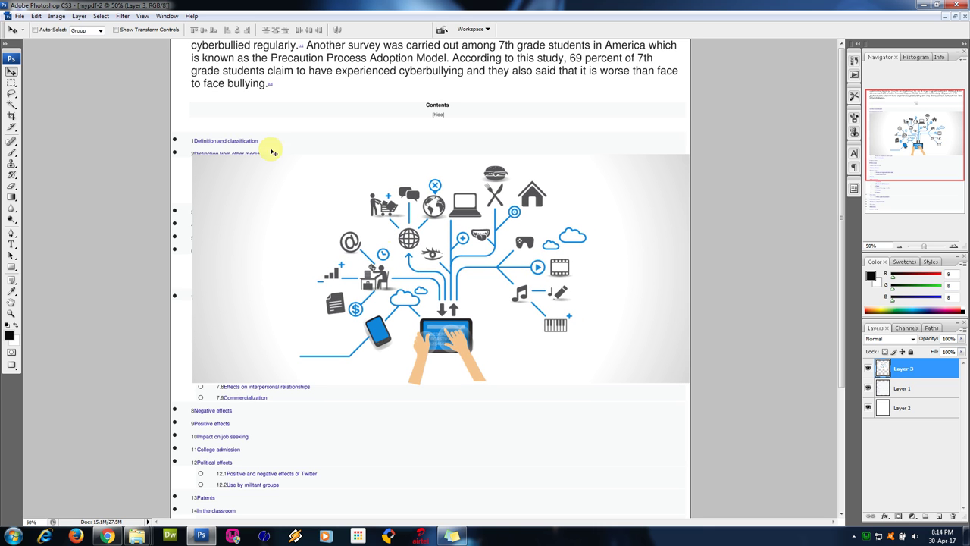
# Step: Free-transform the illustration to about 53% and place it right of the Contents list
pyautogui.click(36, 16)
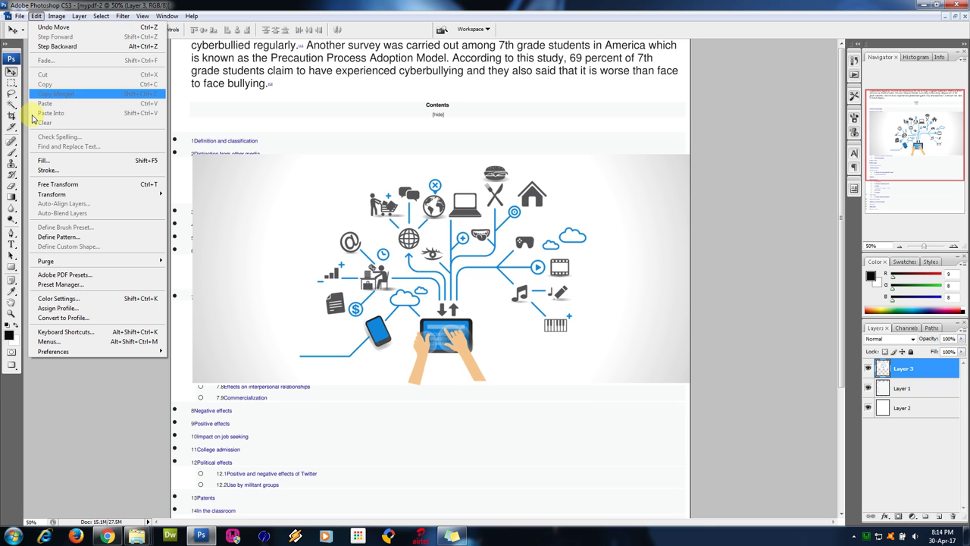
pyautogui.click(53, 184)
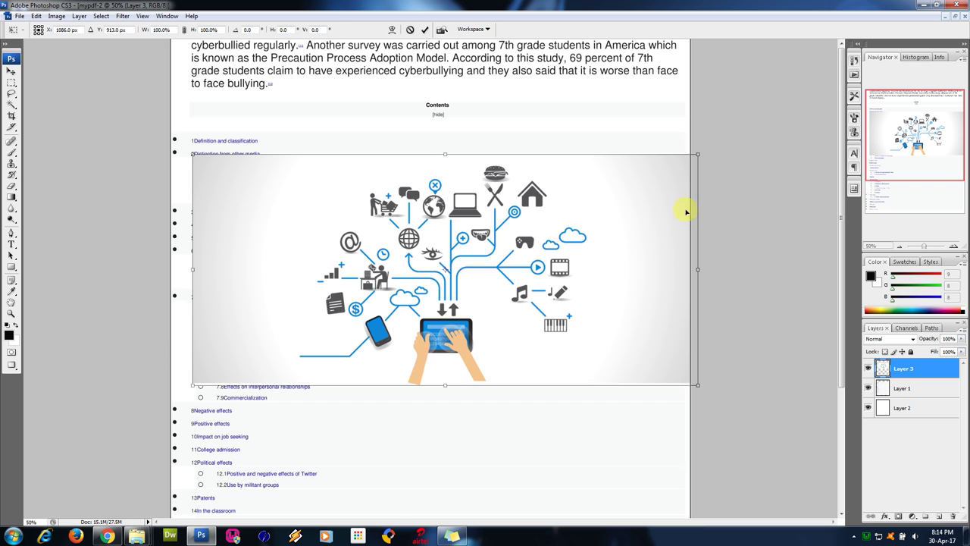
pyautogui.moveTo(698, 155); pyautogui.dragTo(465, 266)
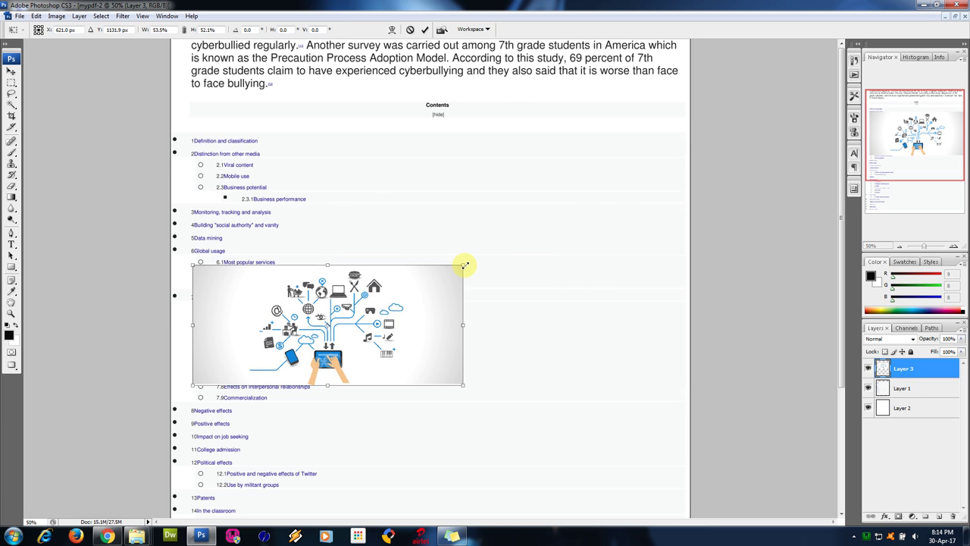
pyautogui.moveTo(438, 317); pyautogui.dragTo(603, 207)
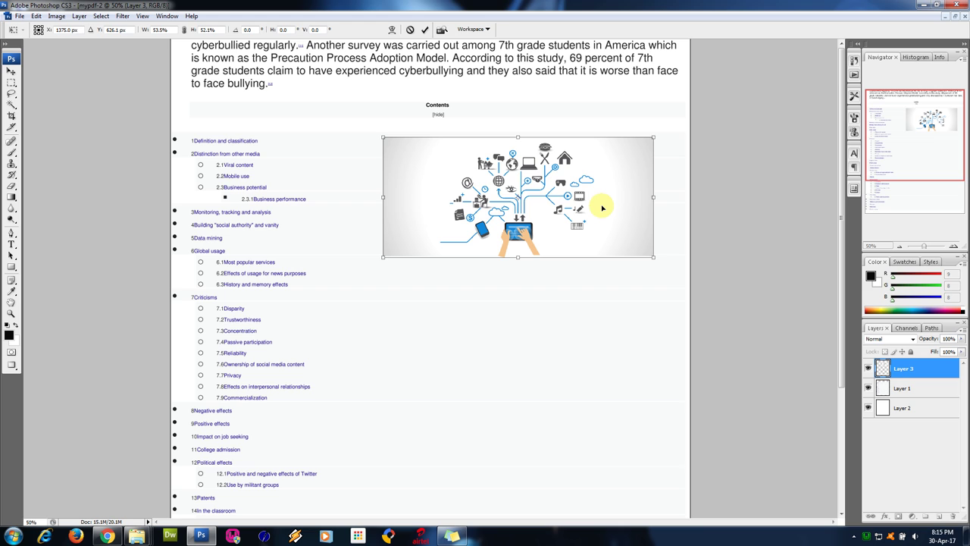
pyautogui.press('Return')
pyautogui.hotkey('shift', 'Down')
pyautogui.hotkey('shift', 'Down')
pyautogui.hotkey('shift', 'Down')
pyautogui.hotkey('shift', 'Down')
pyautogui.hotkey('shift', 'Right')
pyautogui.hotkey('shift', 'Right')
pyautogui.hotkey('shift', 'Right')
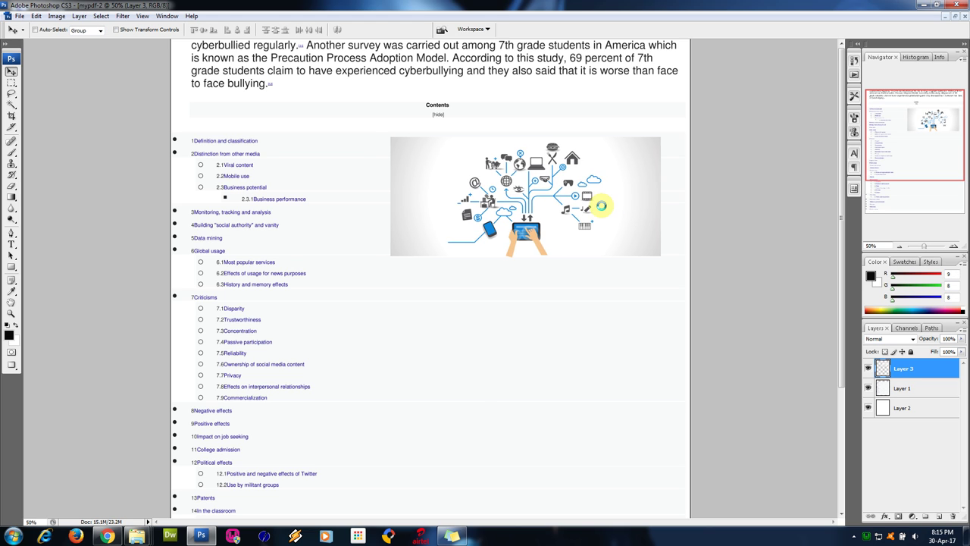
pyautogui.hotkey('shift', 'Down')
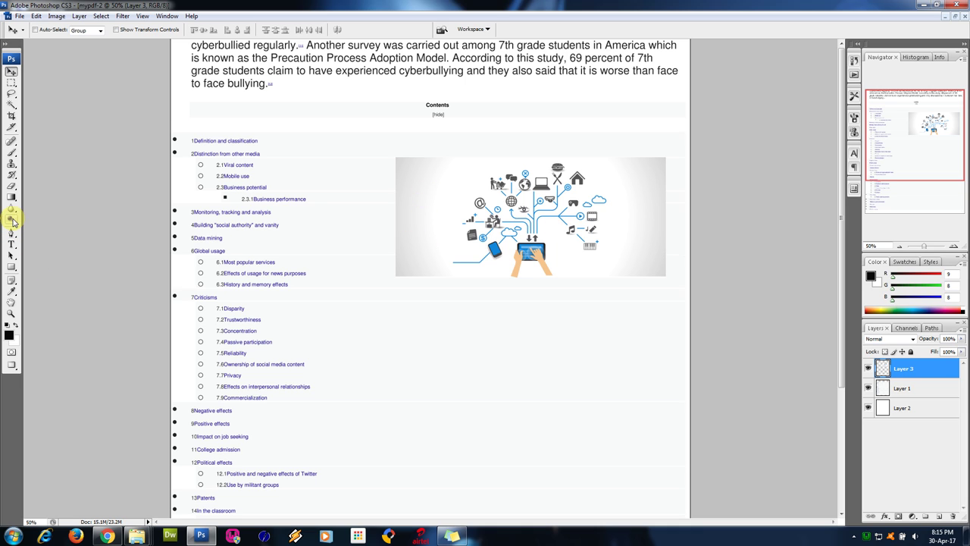
# Step: Erase the illustration's grey left edge with a 400 px eraser so it blends into the page
pyautogui.moveTo(15, 188); pyautogui.dragTo(45, 184)
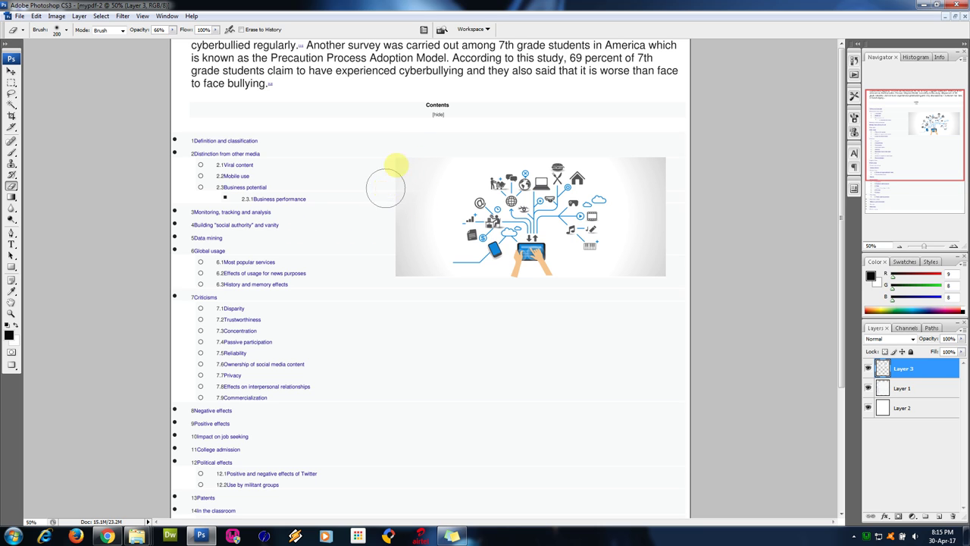
pyautogui.press(']')
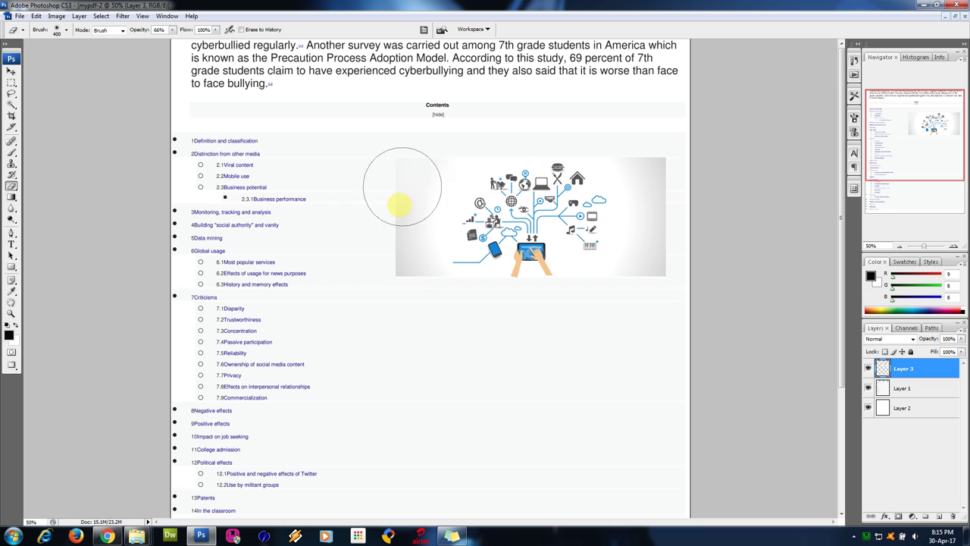
pyautogui.moveTo(392, 184)
pyautogui.mouseDown()
pyautogui.moveTo(395, 299)
pyautogui.moveTo(393, 144)
pyautogui.moveTo(396, 310)
pyautogui.moveTo(410, 148)
pyautogui.moveTo(622, 160)
pyautogui.moveTo(652, 150)
pyautogui.moveTo(661, 264)
pyautogui.moveTo(649, 294)
pyautogui.moveTo(674, 194)
pyautogui.moveTo(666, 154)
pyautogui.moveTo(655, 160)
pyautogui.moveTo(639, 301)
pyautogui.moveTo(671, 154)
pyautogui.moveTo(649, 301)
pyautogui.moveTo(621, 305)
pyautogui.mouseUp()
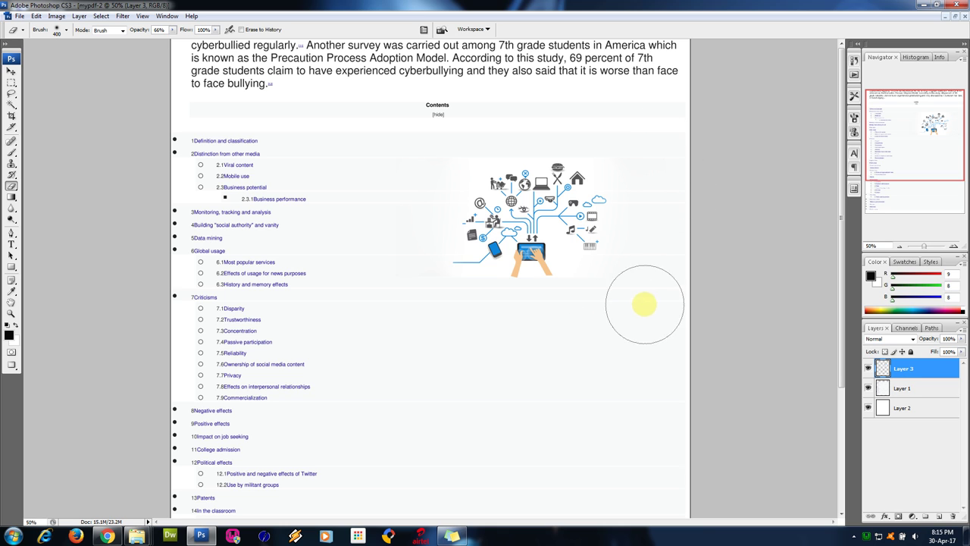
pyautogui.click(11, 72)
# Step: Close digital world.png and arrange the windows with mypdf-1 in front
pyautogui.click(953, 17)
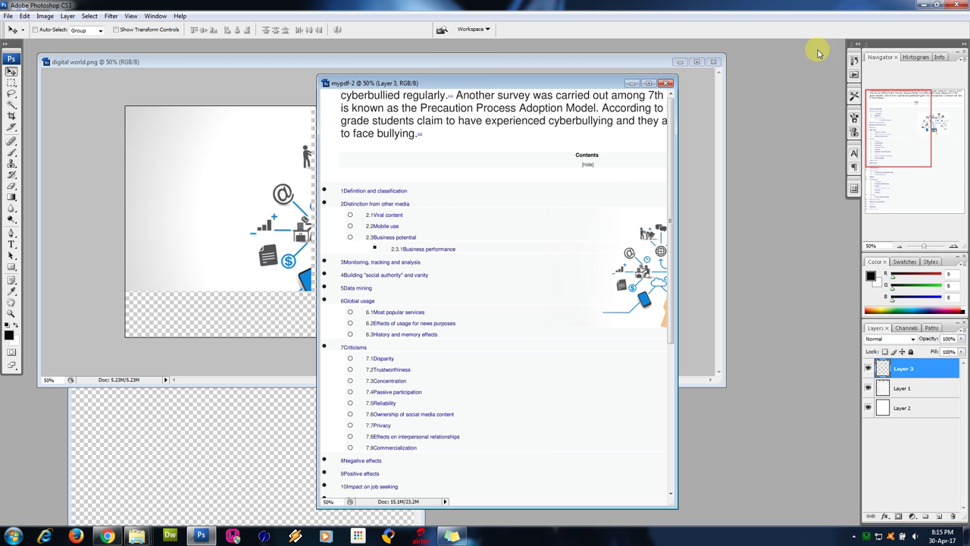
pyautogui.click(713, 62)
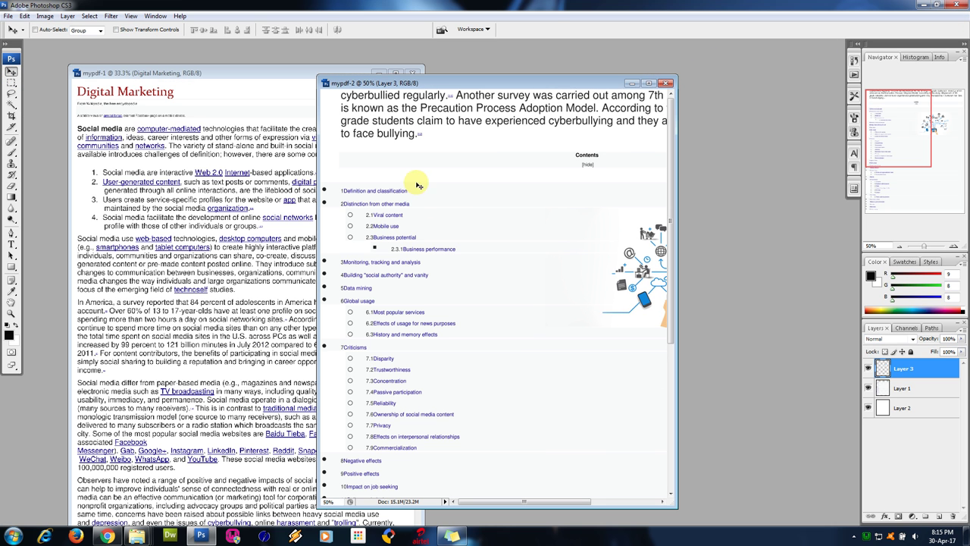
pyautogui.click(99, 73)
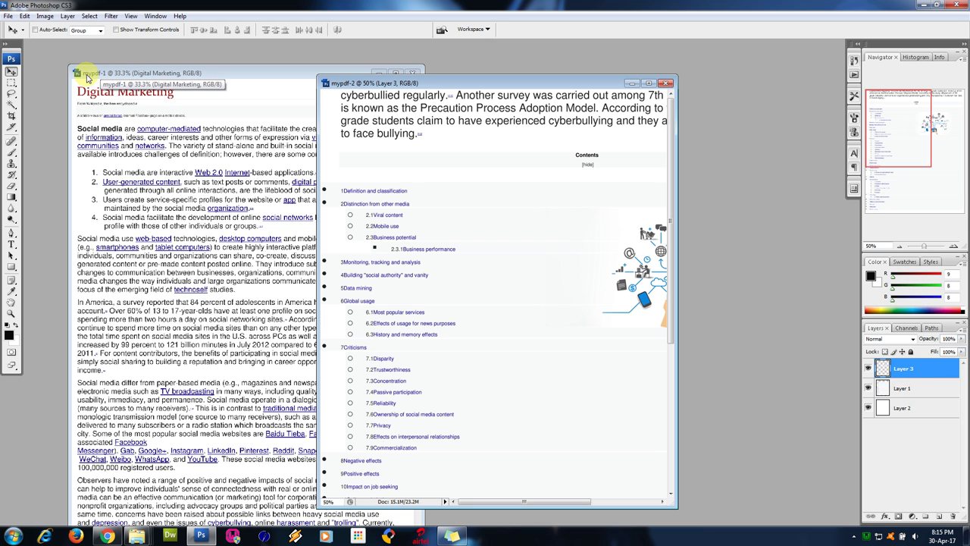
pyautogui.moveTo(364, 86); pyautogui.dragTo(361, 85)
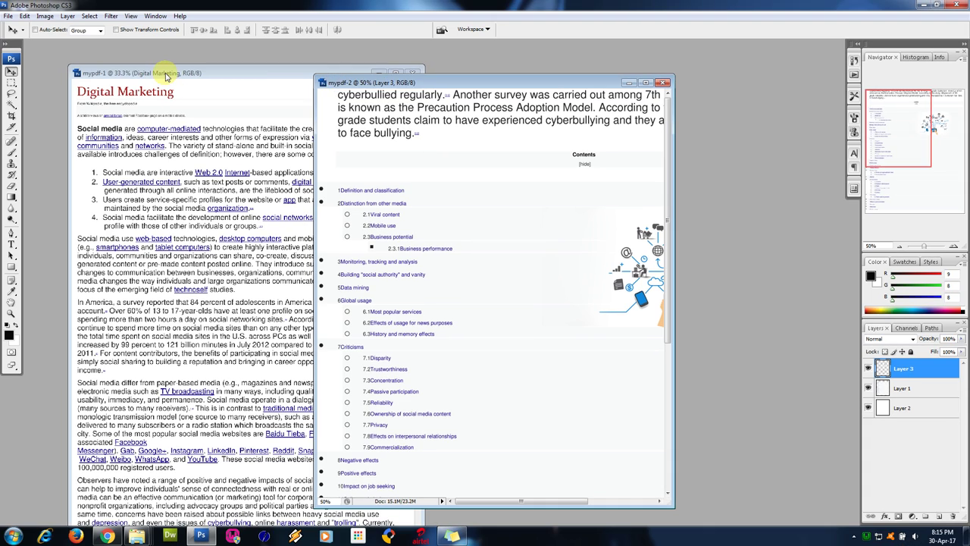
pyautogui.click(164, 73)
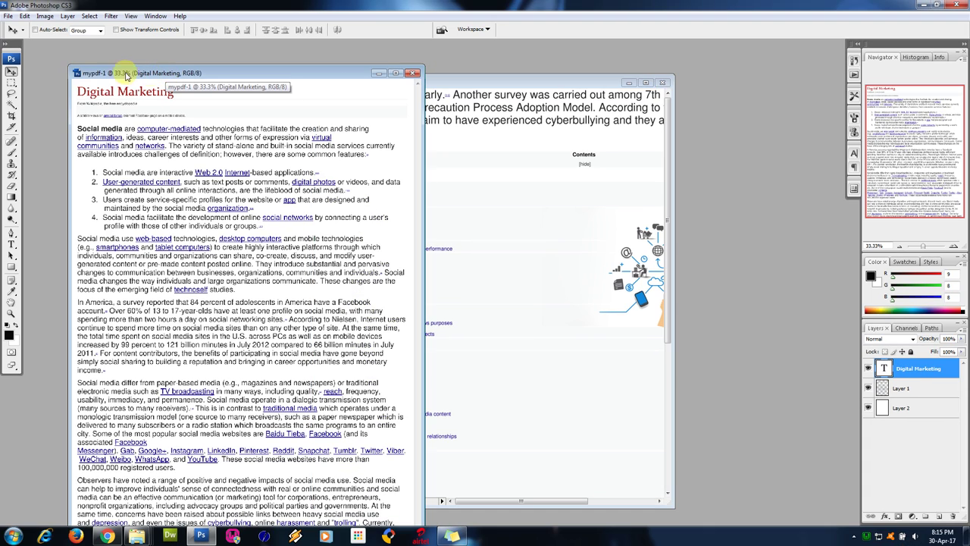
pyautogui.moveTo(130, 73); pyautogui.dragTo(109, 78)
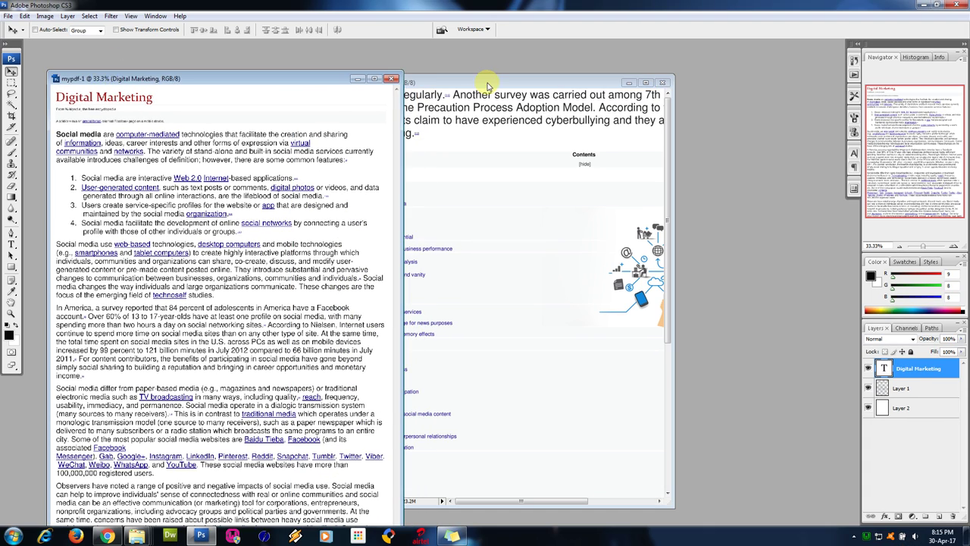
pyautogui.moveTo(487, 85); pyautogui.dragTo(553, 83)
pyautogui.click(269, 79)
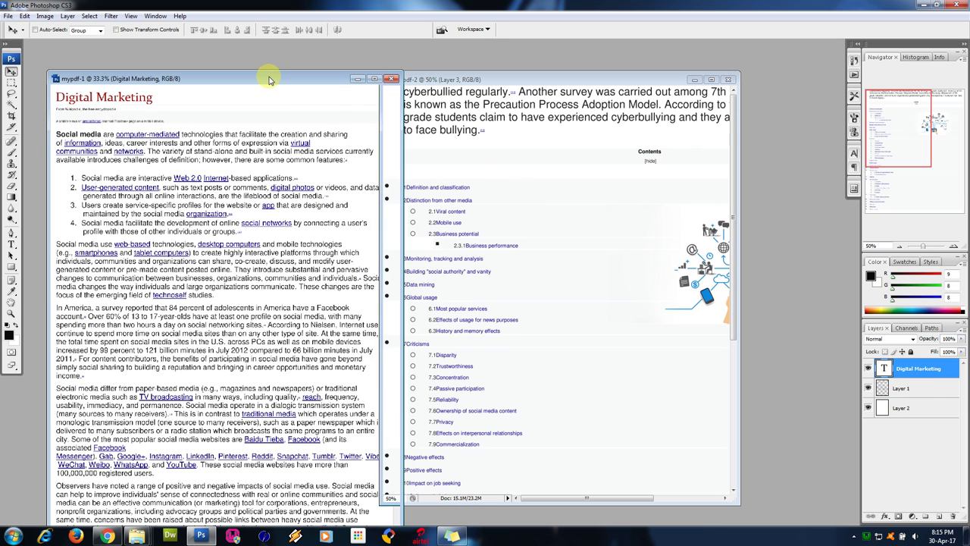
# Step: Save the mypdf-1 page as 1.psd in Photoshop format on the Desktop
pyautogui.click(7, 16)
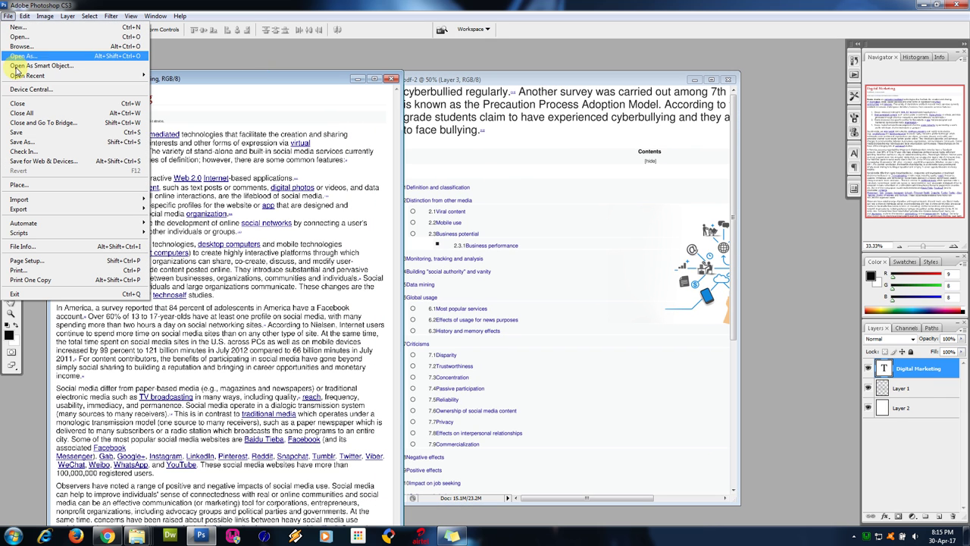
pyautogui.click(27, 133)
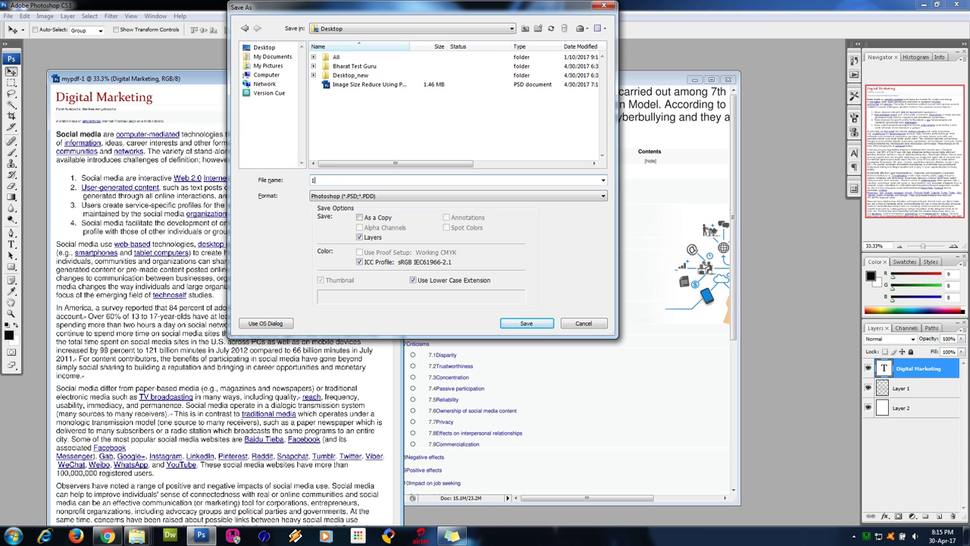
pyautogui.click(526, 323)
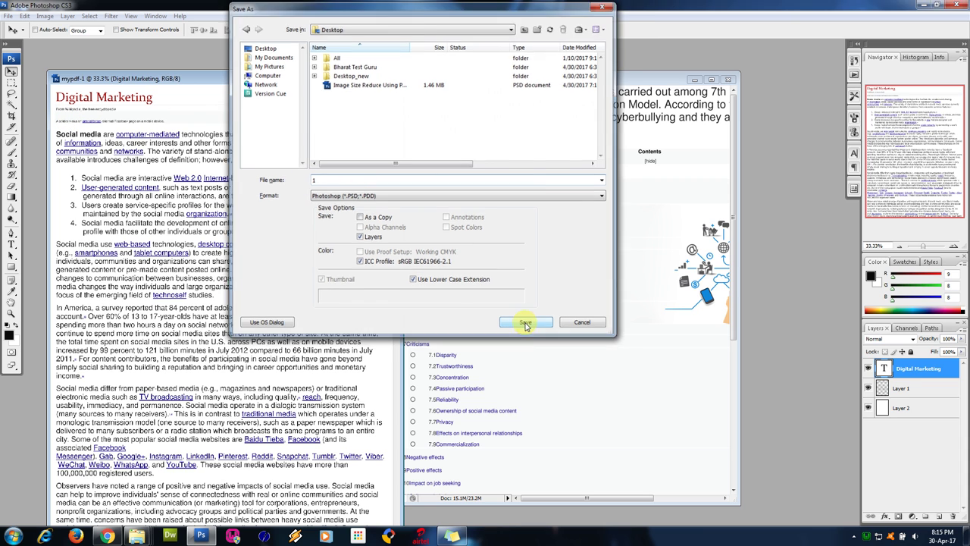
pyautogui.click(456, 124)
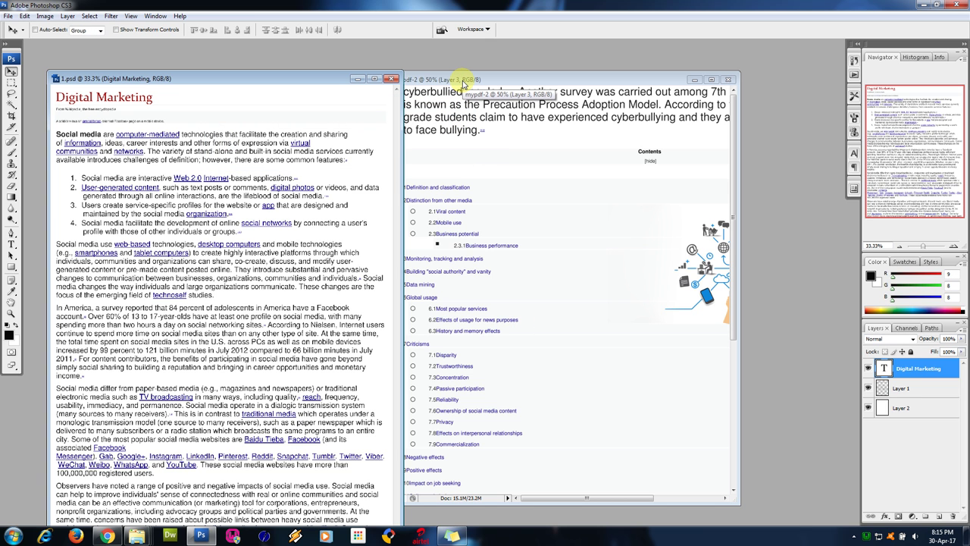
pyautogui.click(449, 80)
pyautogui.moveTo(449, 81); pyautogui.dragTo(474, 84)
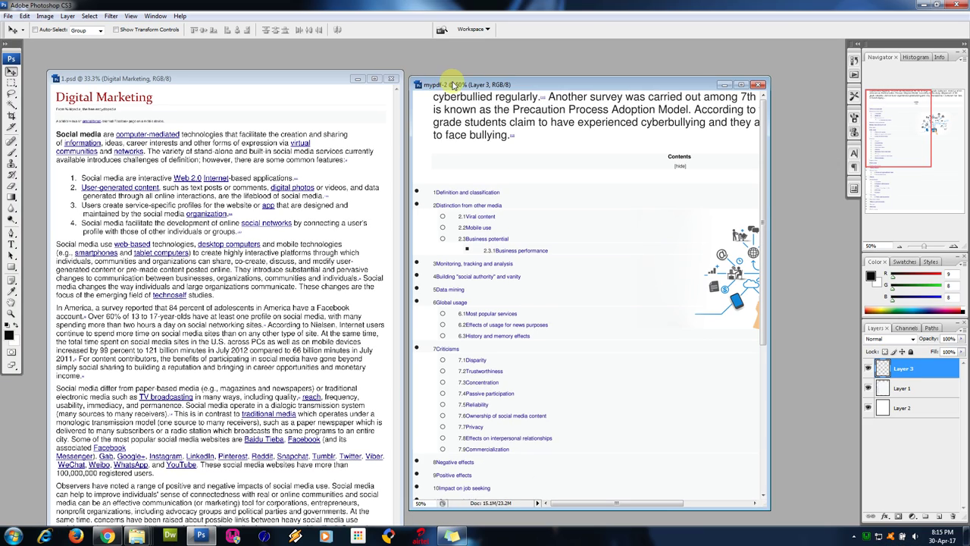
# Step: Save the second page as 2.psd in Photoshop format on the Desktop, then minimize Photoshop
pyautogui.moveTo(453, 85); pyautogui.dragTo(464, 74)
pyautogui.click(6, 15)
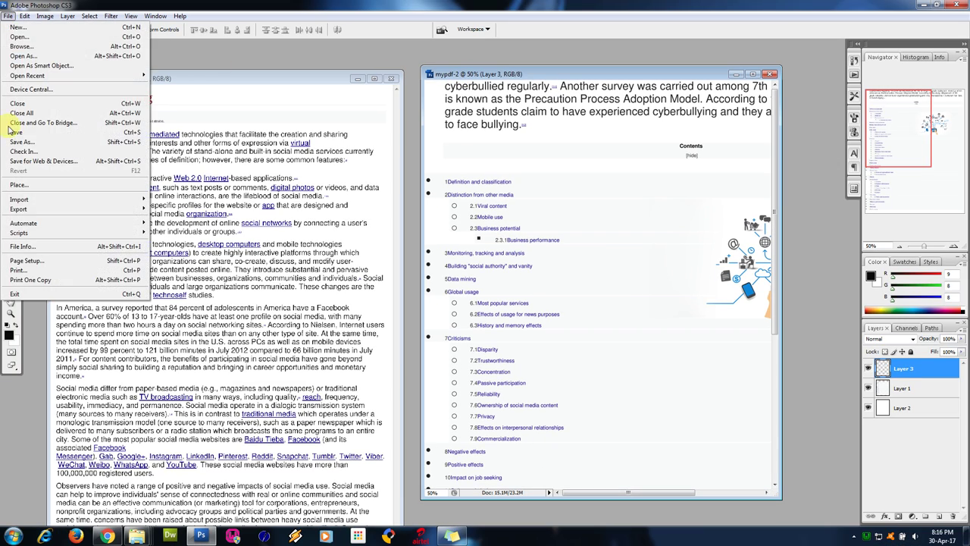
pyautogui.click(24, 134)
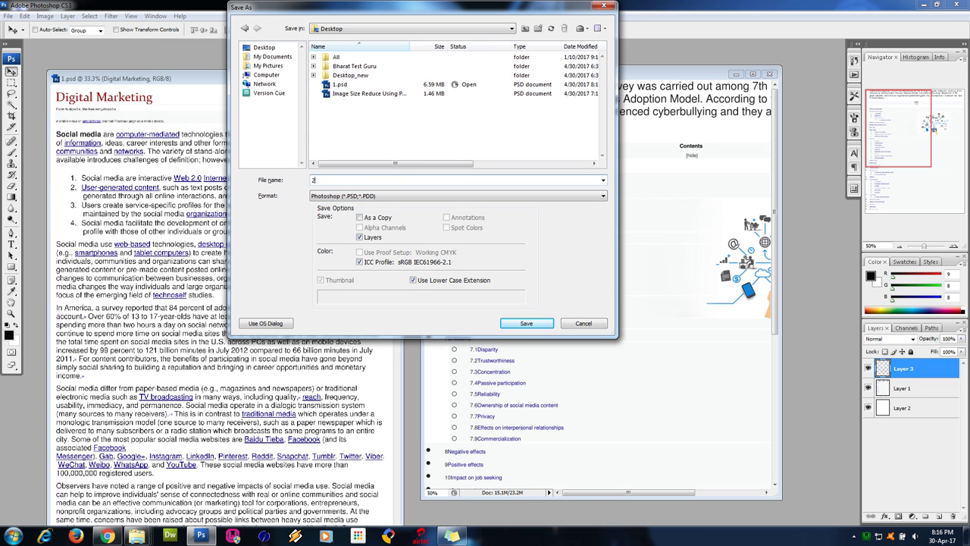
pyautogui.click(513, 322)
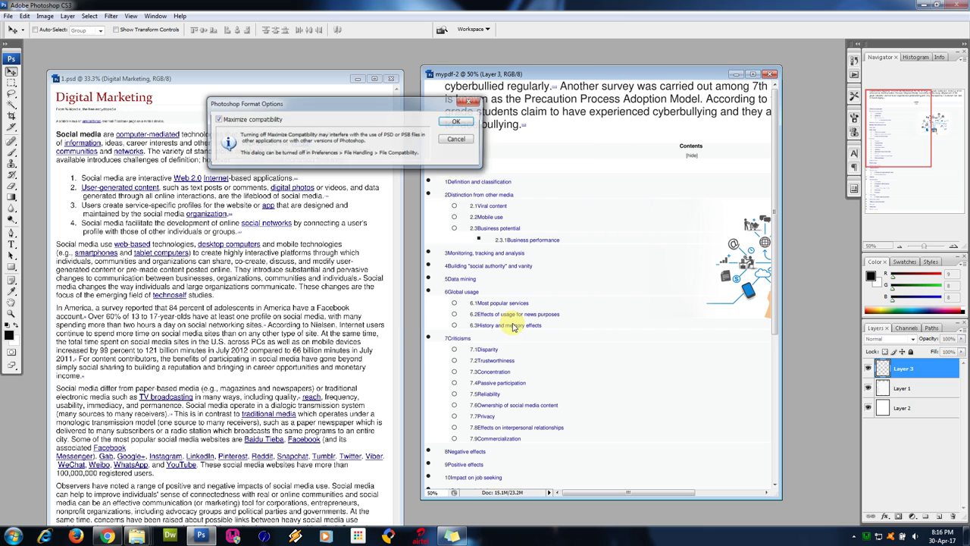
pyautogui.click(458, 123)
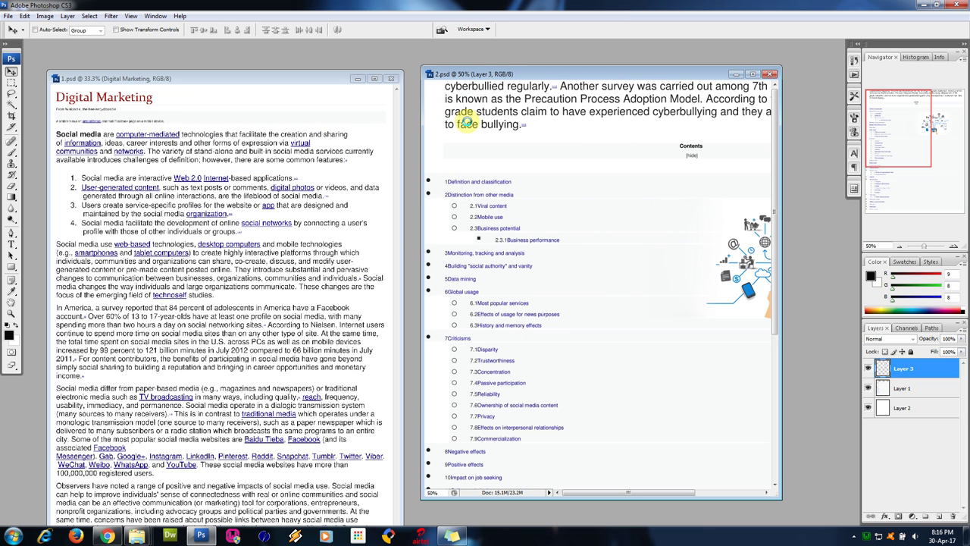
pyautogui.hotkey('ctrl', '-')
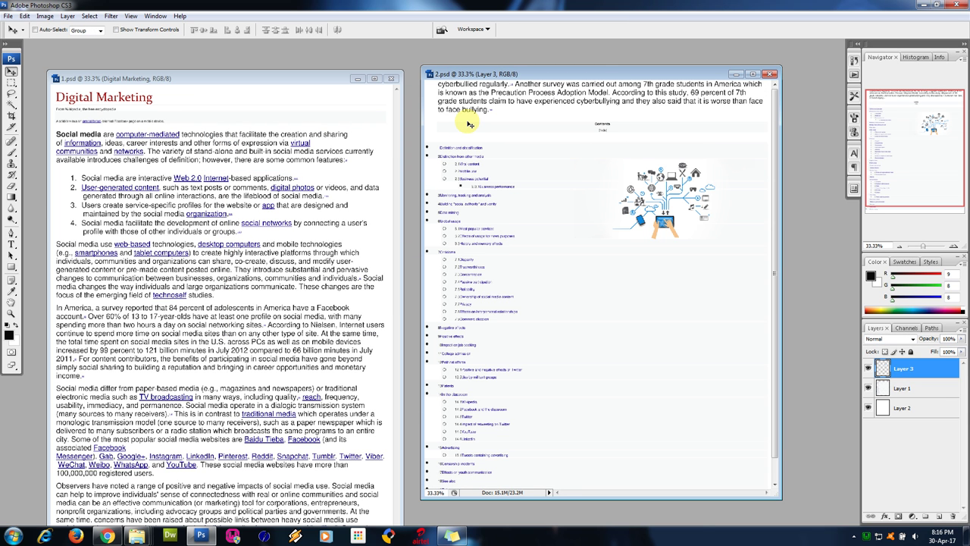
pyautogui.press('super+d')
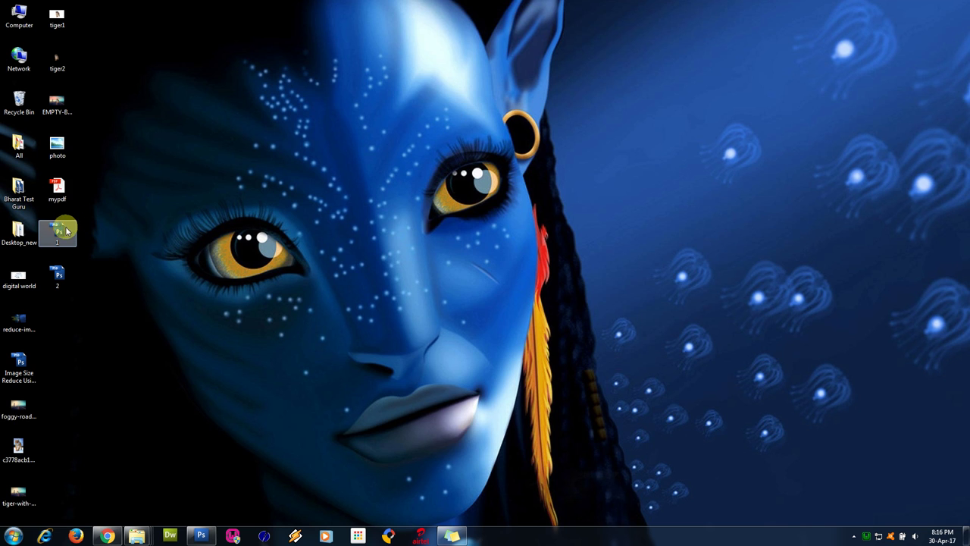
pyautogui.click(59, 272)
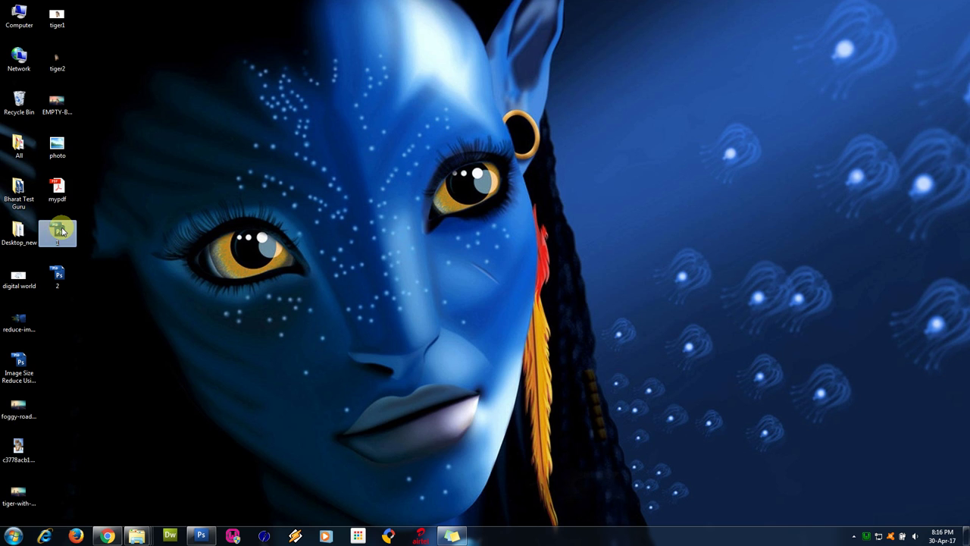
pyautogui.click(64, 193)
pyautogui.doubleClick(64, 192)
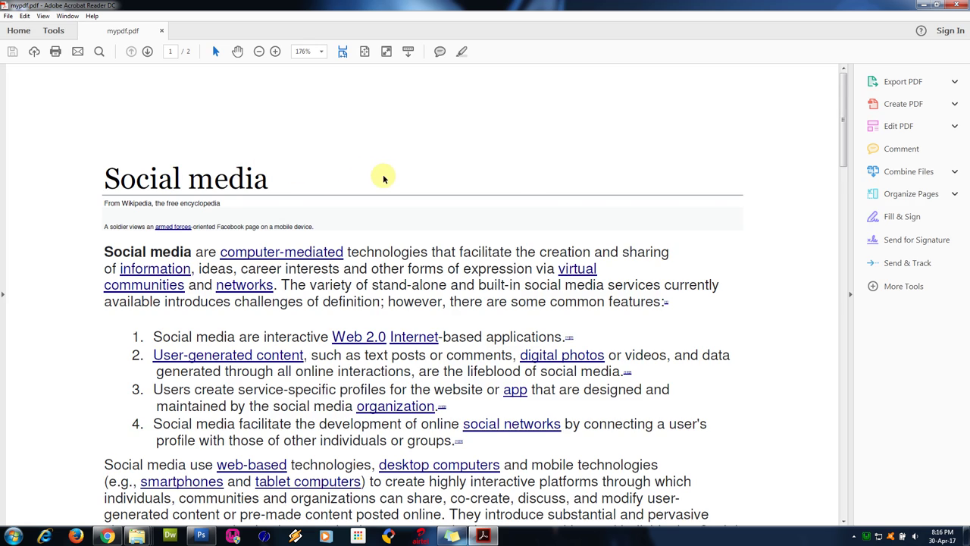
pyautogui.scroll(-10, 389, 188)
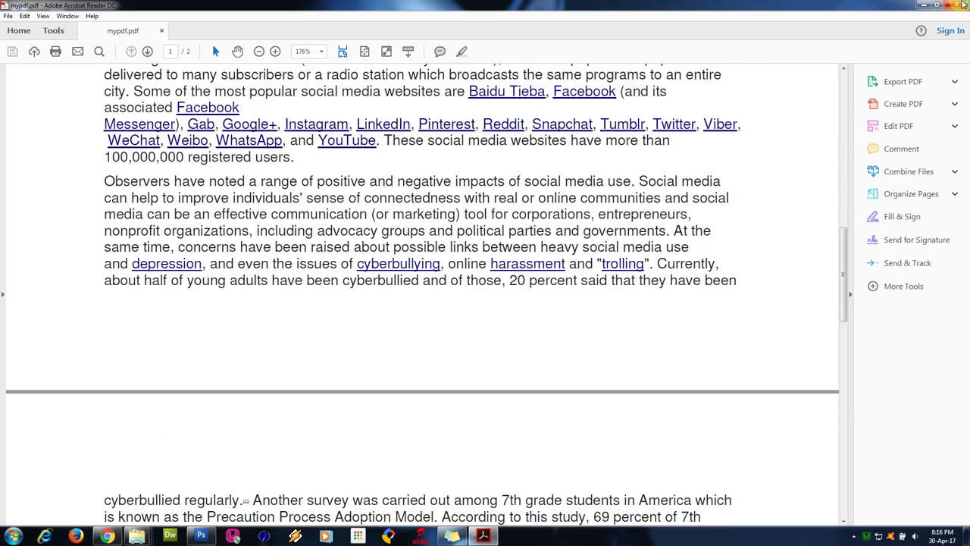
# Step: Close the PDF reader, highlight the 1 and 2 PSD files, and restore Photoshop from the taskbar
pyautogui.click(957, 5)
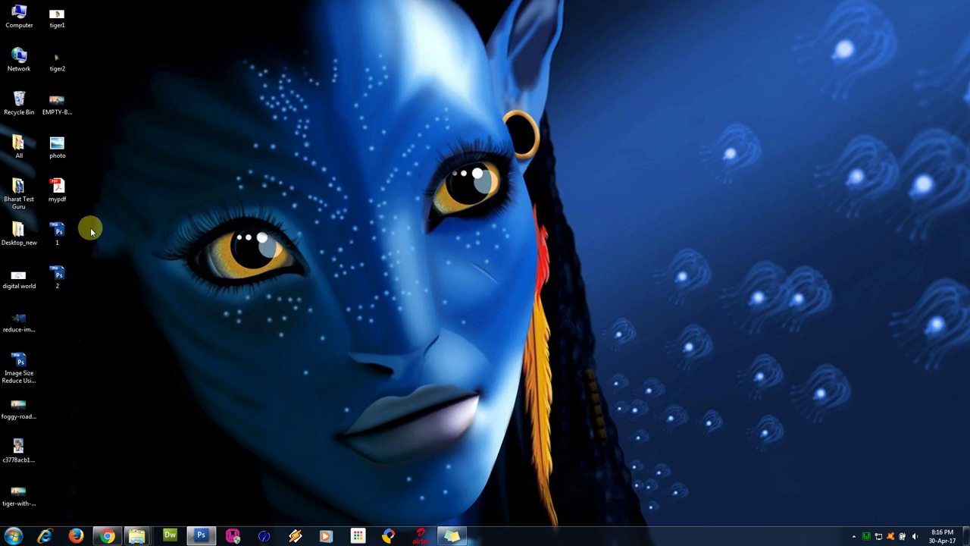
pyautogui.moveTo(90, 229); pyautogui.dragTo(54, 288)
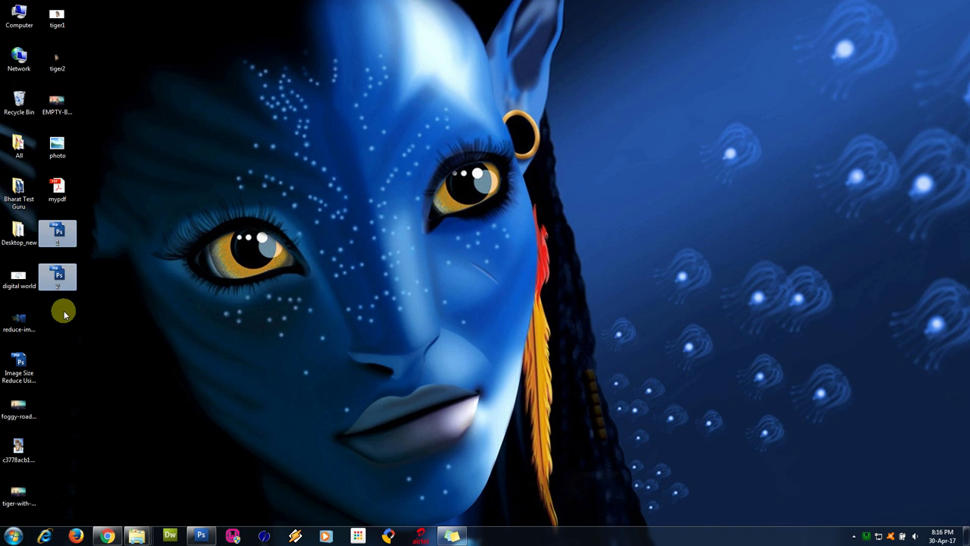
pyautogui.click(68, 305)
pyautogui.moveTo(89, 227); pyautogui.dragTo(58, 275)
pyautogui.click(100, 268)
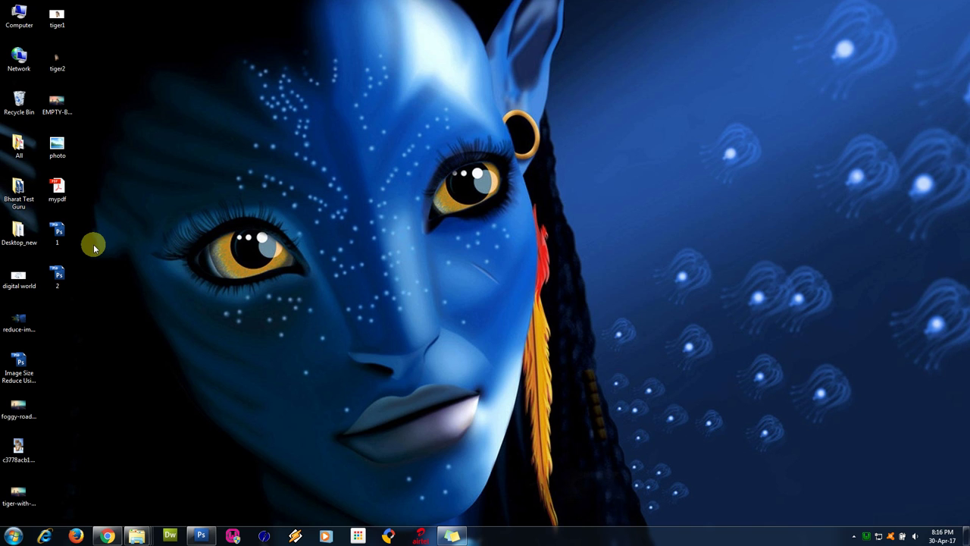
pyautogui.moveTo(93, 244); pyautogui.dragTo(54, 287)
pyautogui.click(105, 311)
pyautogui.moveTo(87, 230); pyautogui.dragTo(55, 288)
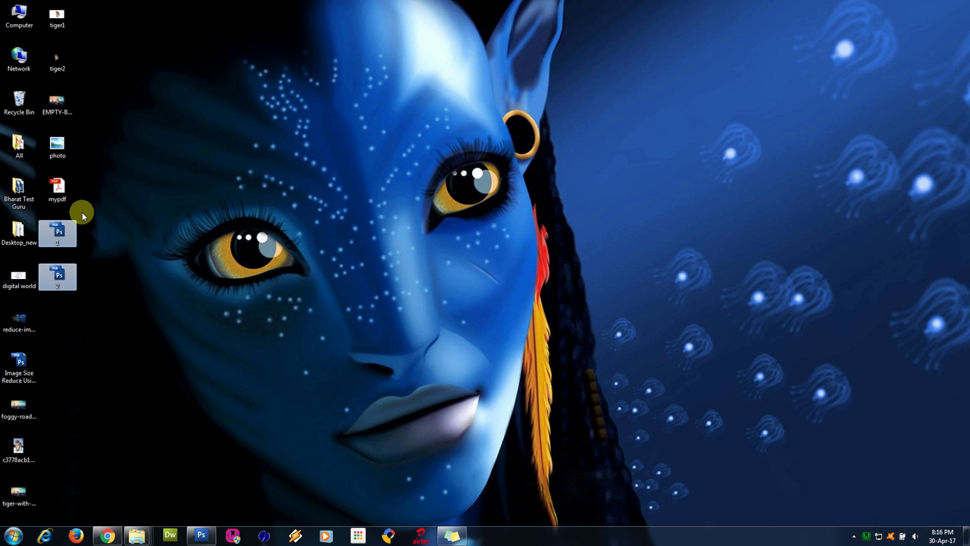
pyautogui.click(105, 311)
pyautogui.click(200, 533)
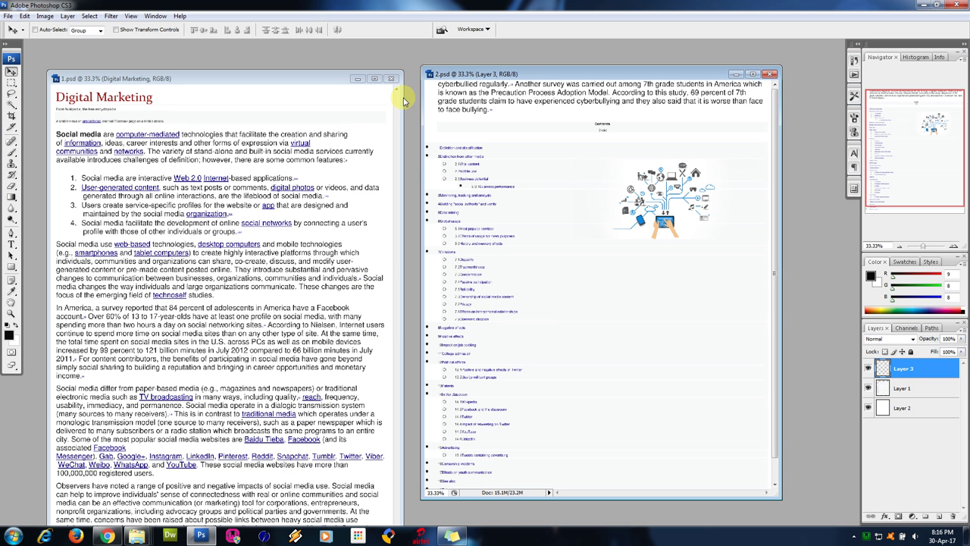
# Step: Close the 1.psd and 2.psd documents and bring up the File > Automate submenu
pyautogui.click(391, 78)
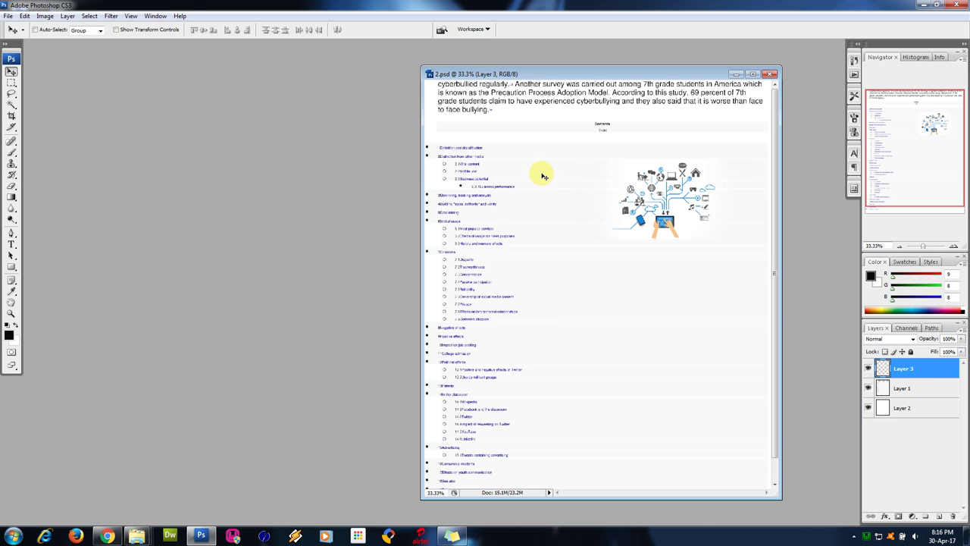
pyautogui.click(770, 74)
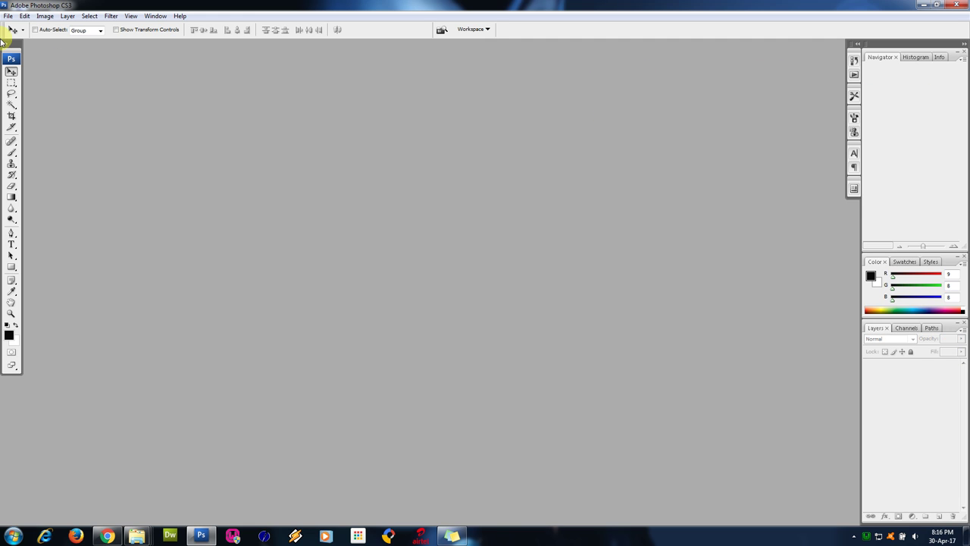
pyautogui.click(7, 16)
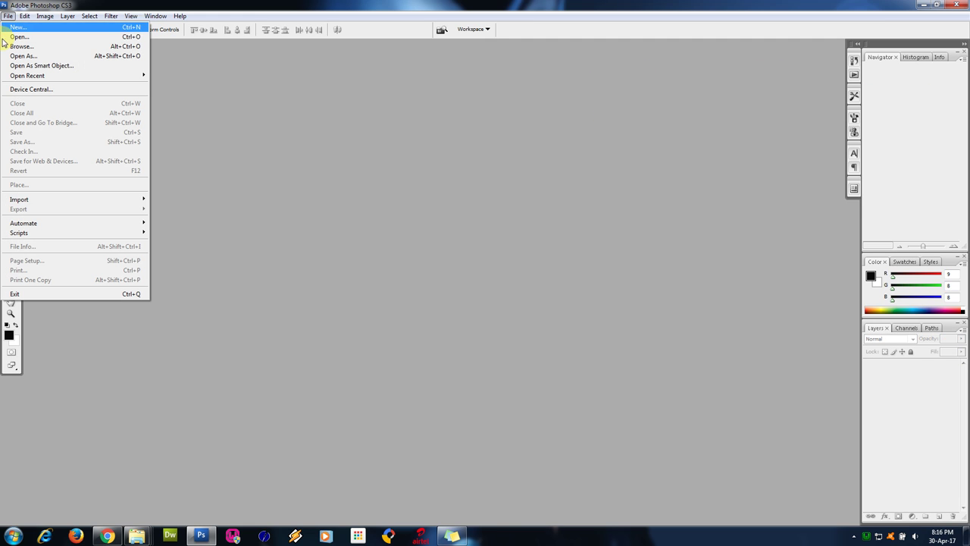
pyautogui.moveTo(33, 225)
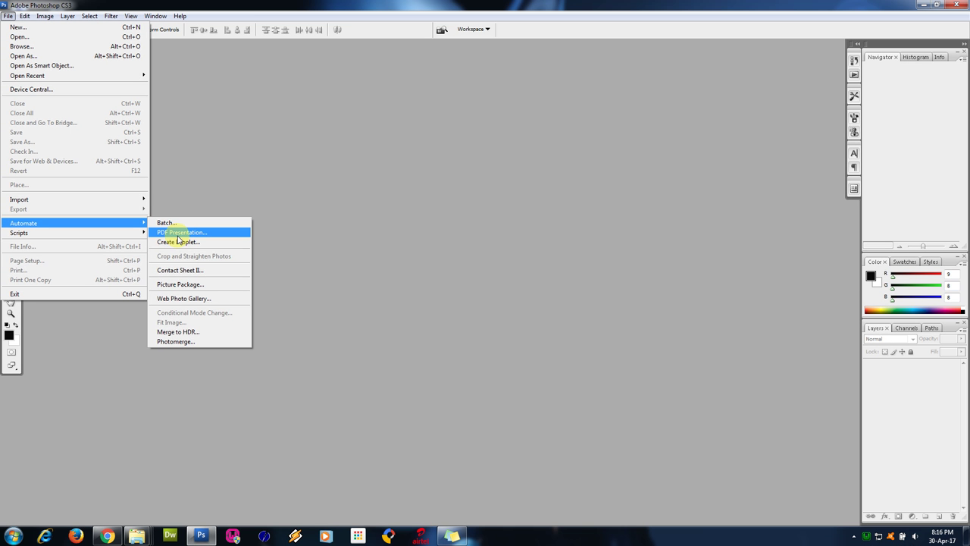
# Step: Start a PDF Presentation with 1.psd and 2.psd as its source files and proceed to saving
pyautogui.click(178, 233)
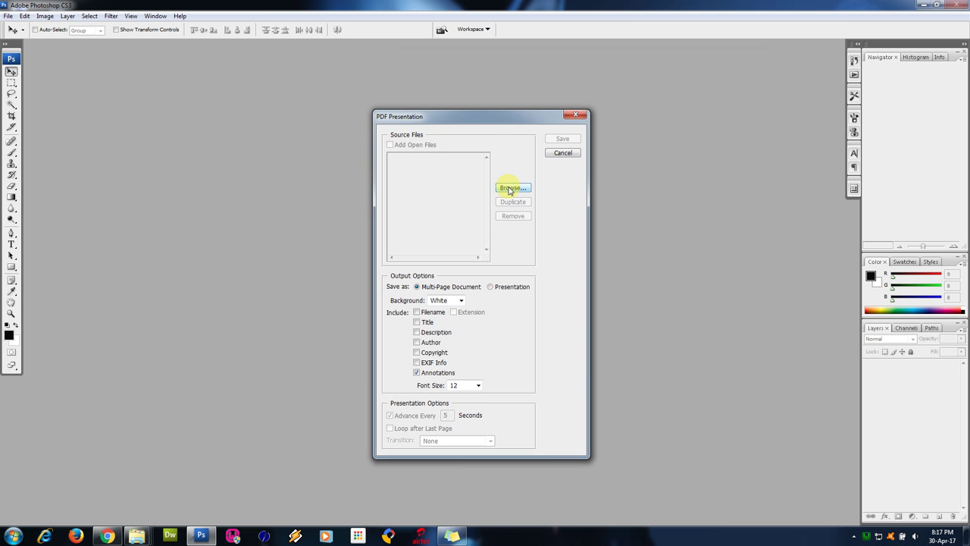
pyautogui.click(509, 189)
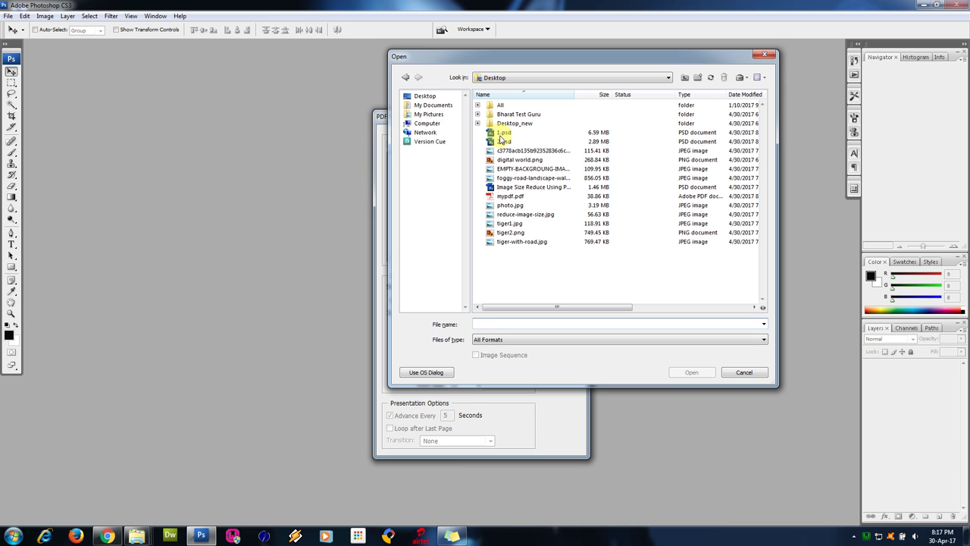
pyautogui.click(495, 135)
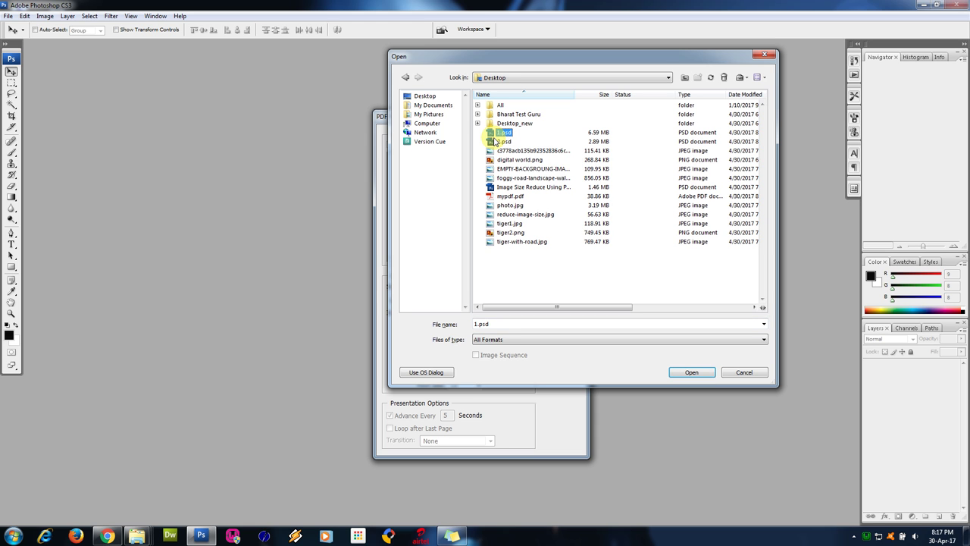
pyautogui.keyDown('ctrl'); pyautogui.click(494, 141); pyautogui.keyUp('ctrl')
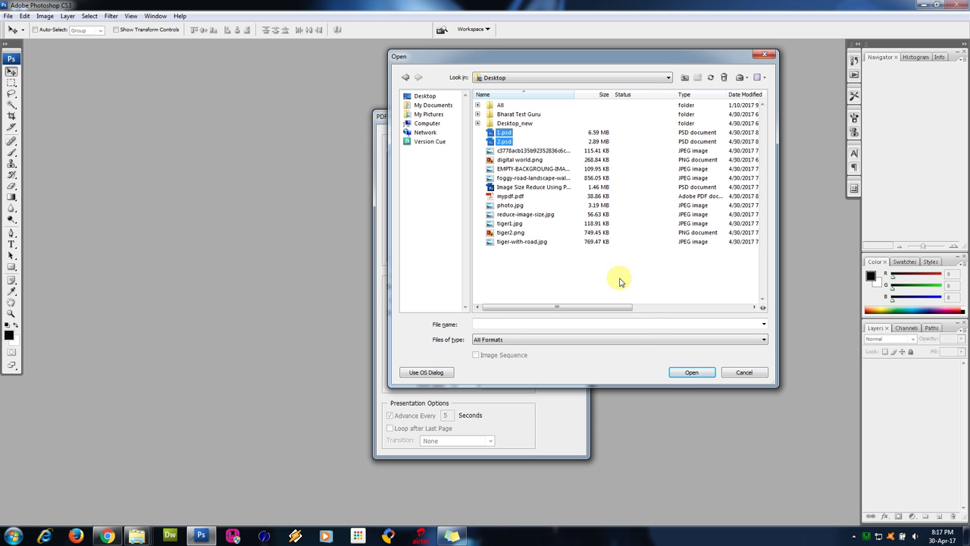
pyautogui.click(690, 372)
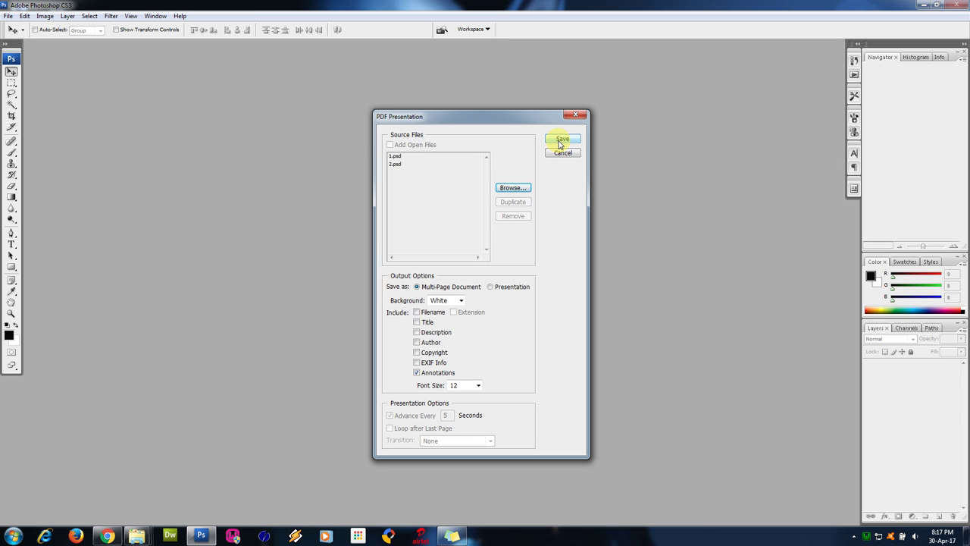
pyautogui.click(561, 141)
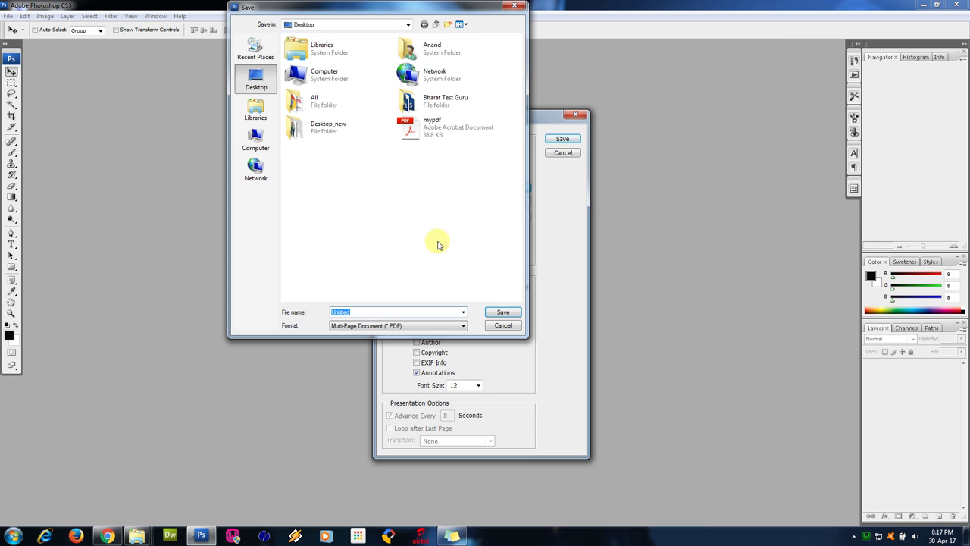
# Step: Name the presentation NewPDF on the Desktop and save it as a PDF with the chosen settings
pyautogui.write('NewPDF')
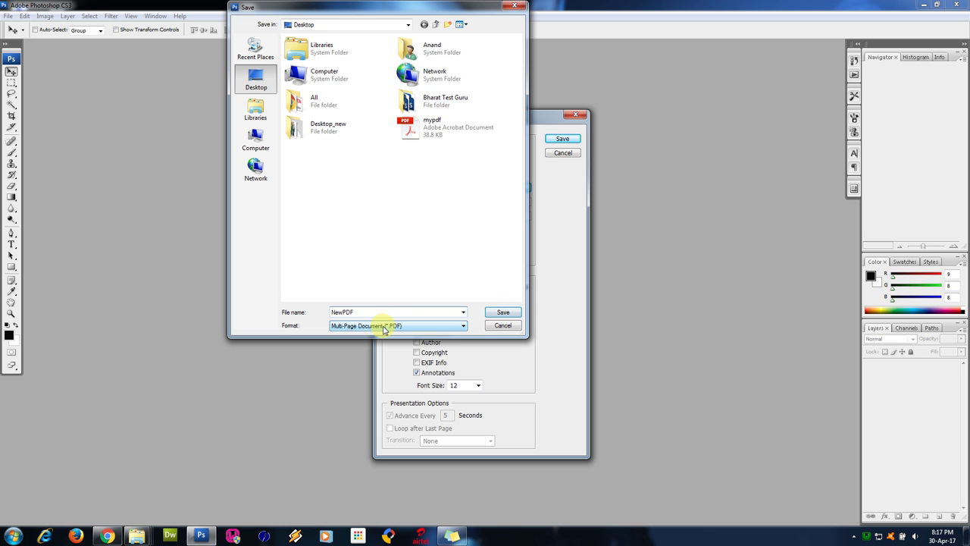
pyautogui.click(497, 316)
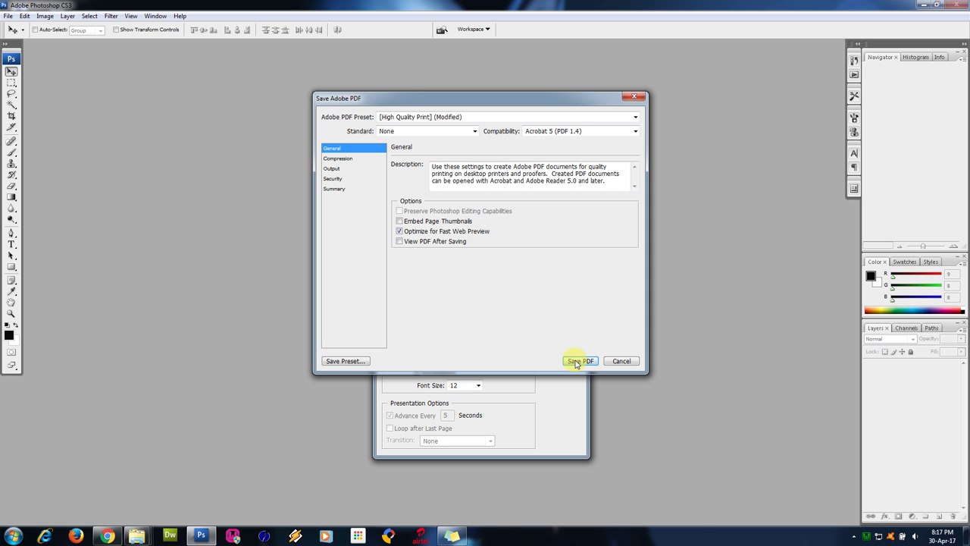
pyautogui.click(579, 361)
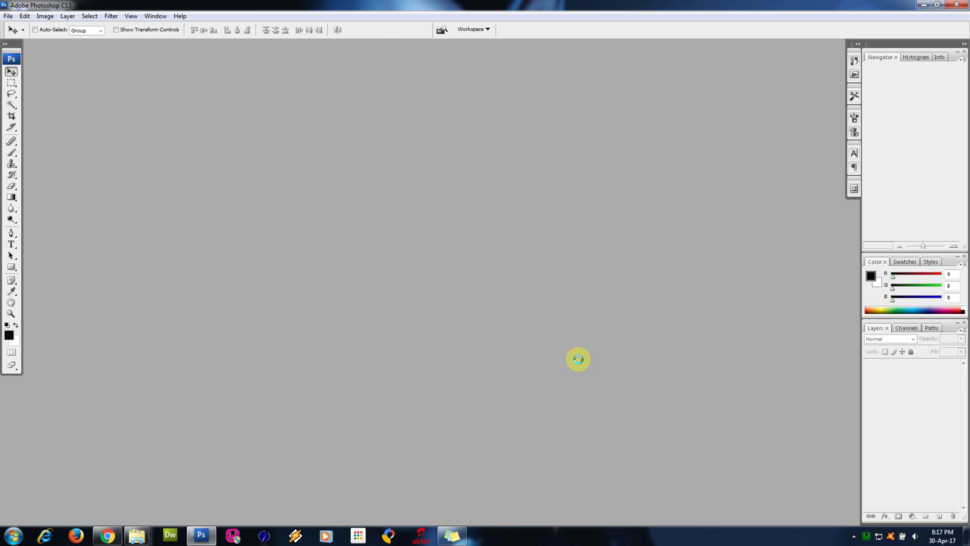